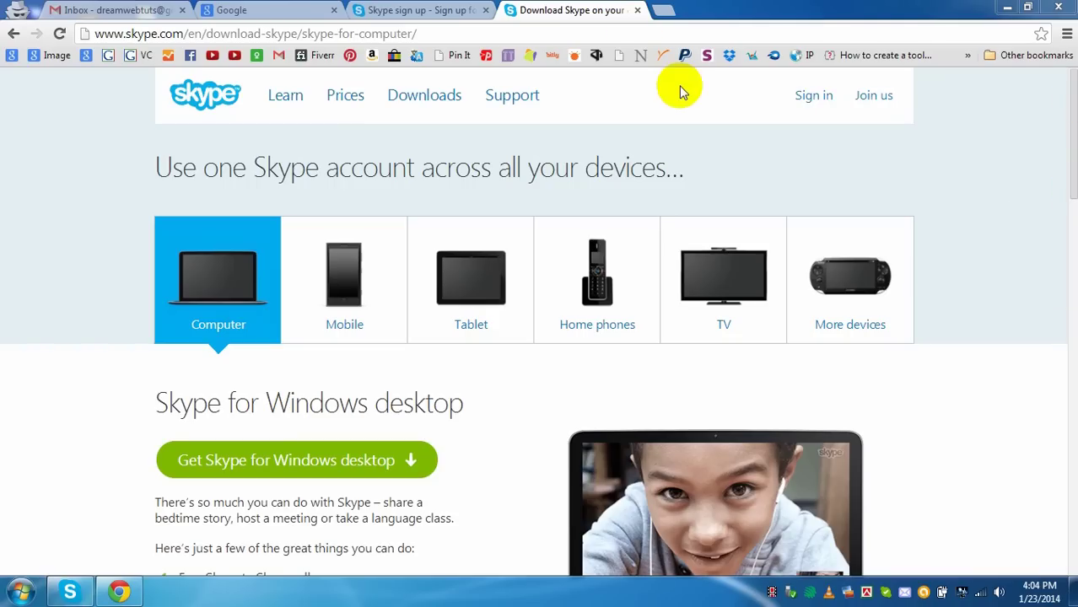
- Switch from the Skype download page to the Google home page tab
click(257, 10)
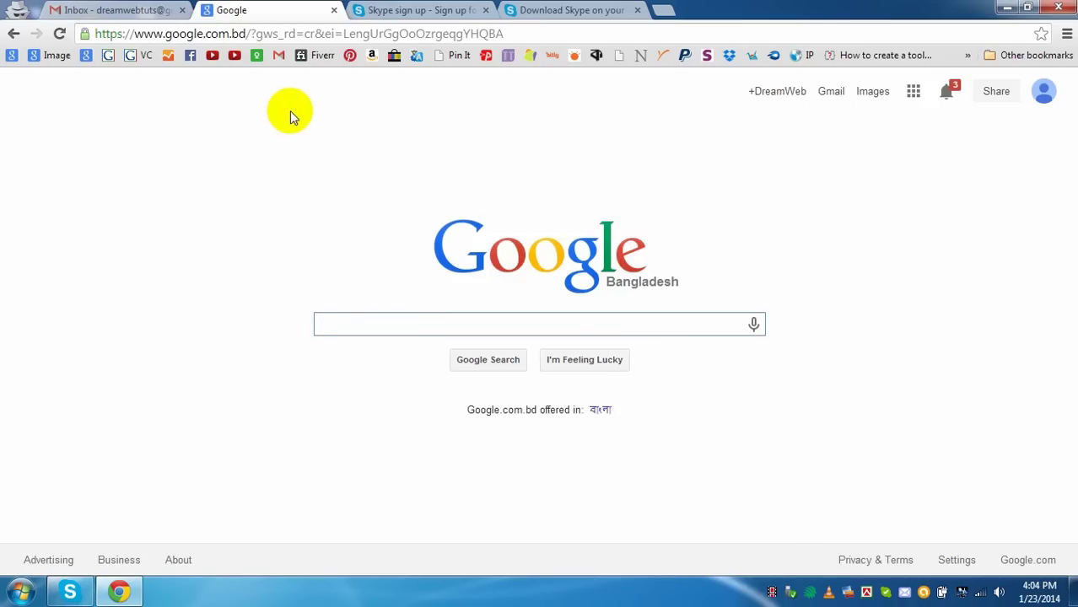
- Search Google for 'create skype account', correcting the typo in the query
text(cre)
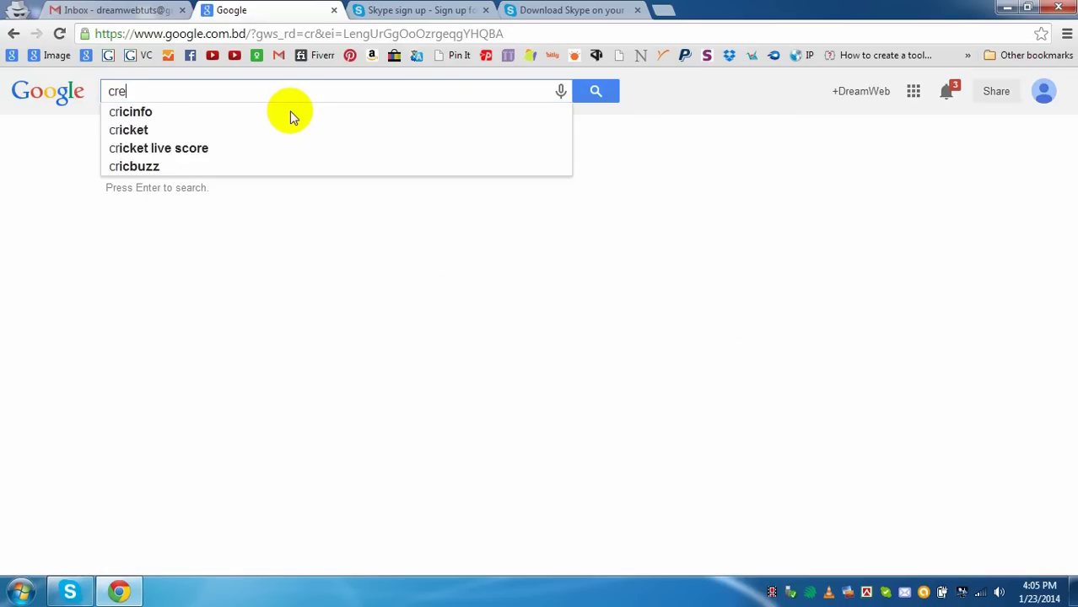
text(ate skyp)
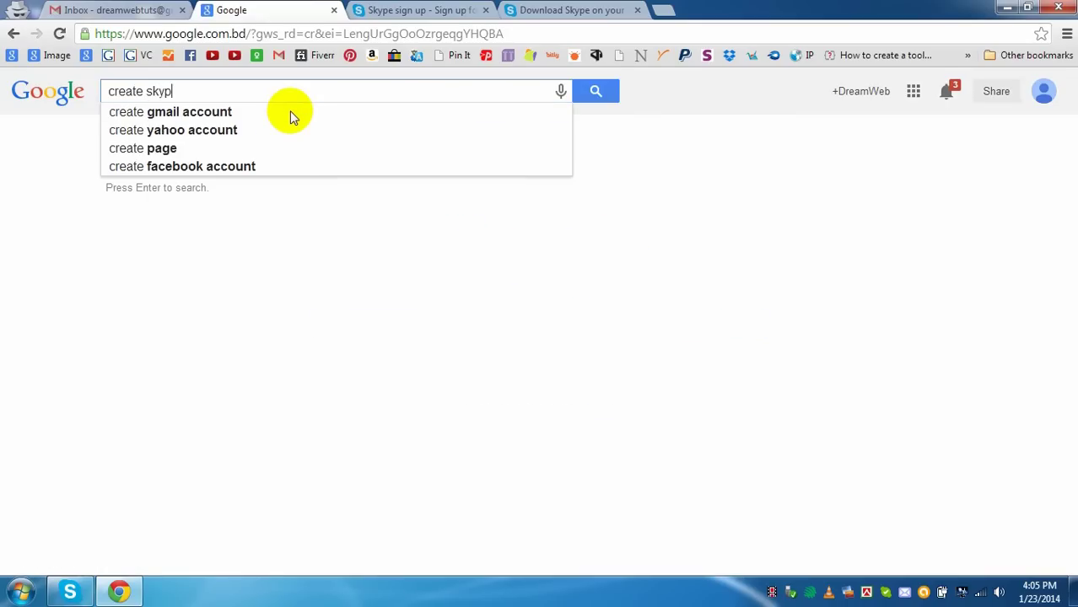
text(e acccoun)
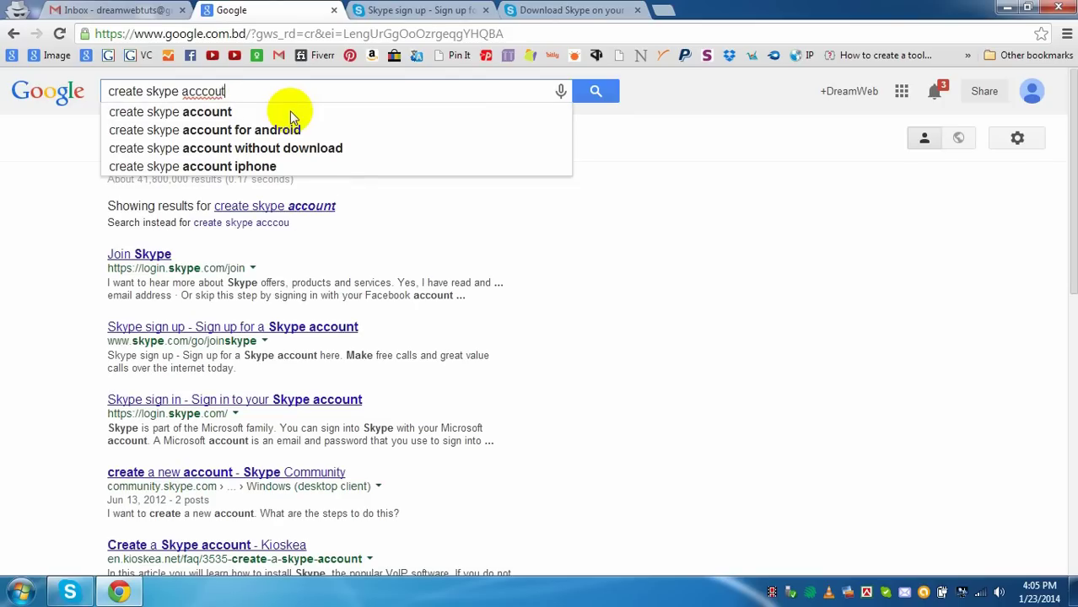
key(BackSpace)
key(BackSpace)
key(BackSpace)
key(BackSpace)
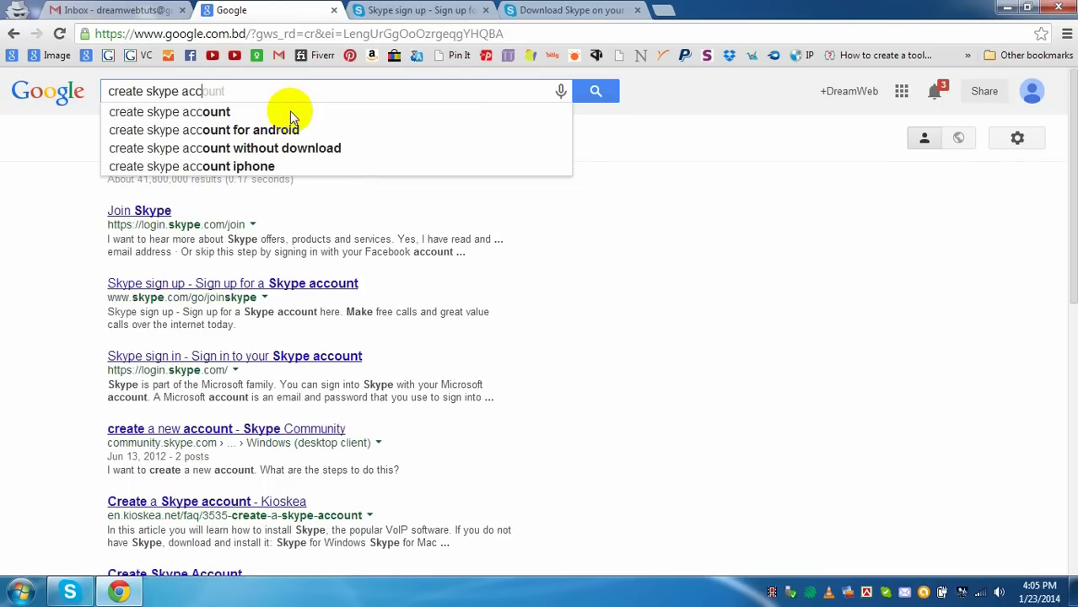
text(ount)
key(Return)
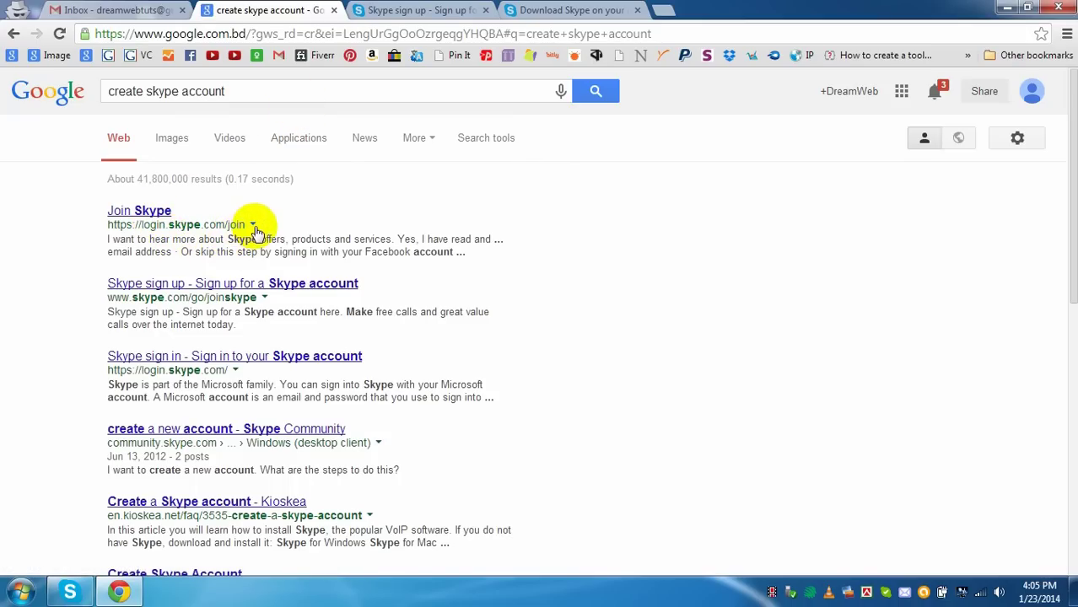
- Close the Google results and bring up Skype's Create an account form at the First name field
click(333, 10)
scroll(567, 347, down, 2)
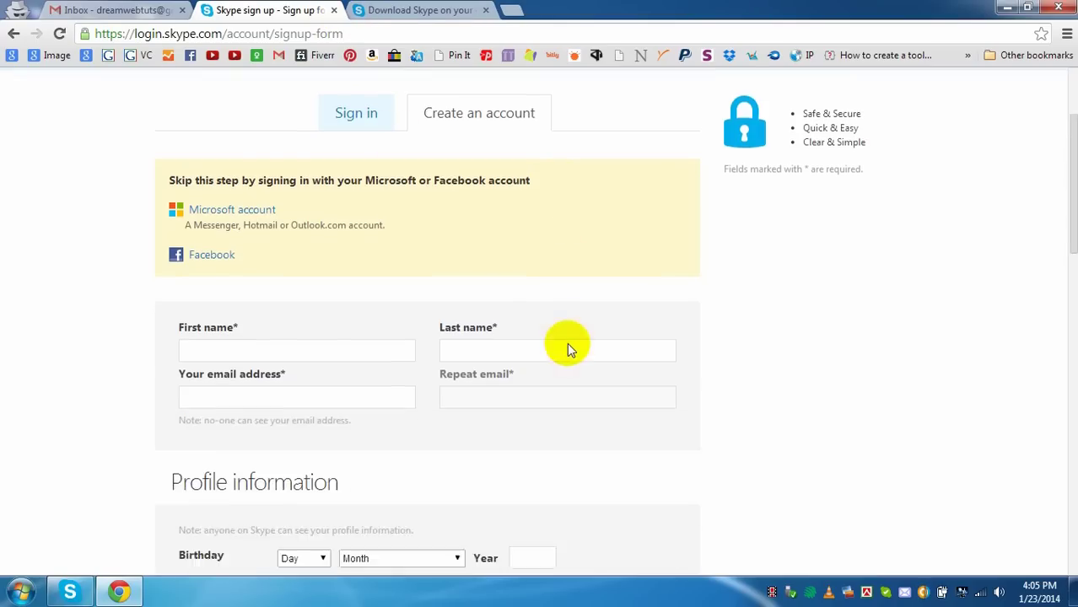
scroll(540, 368, up, 2)
scroll(532, 364, down, 2)
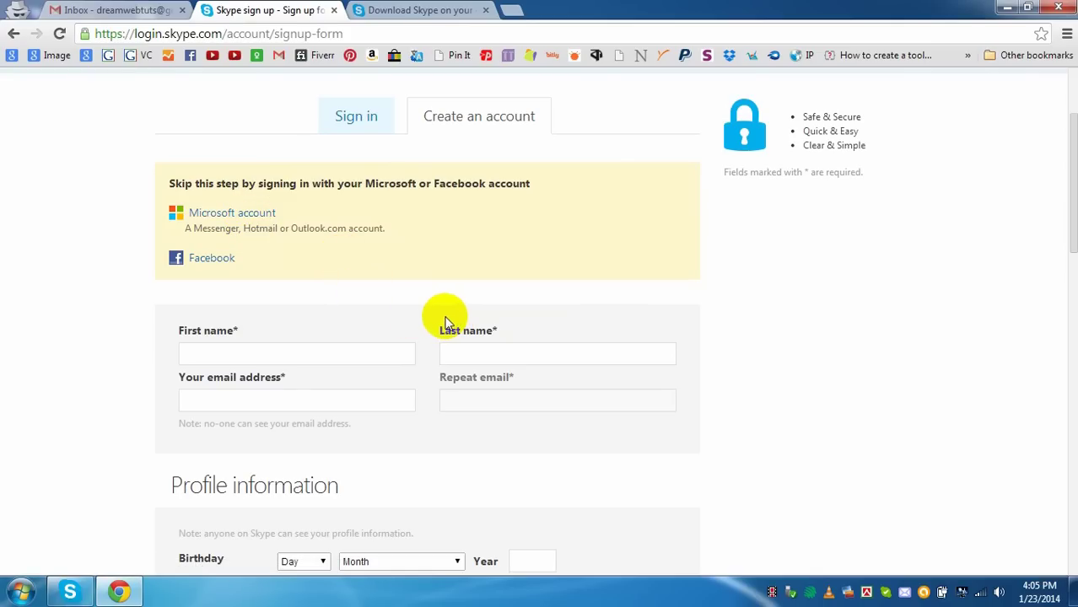
scroll(535, 314, up, 2)
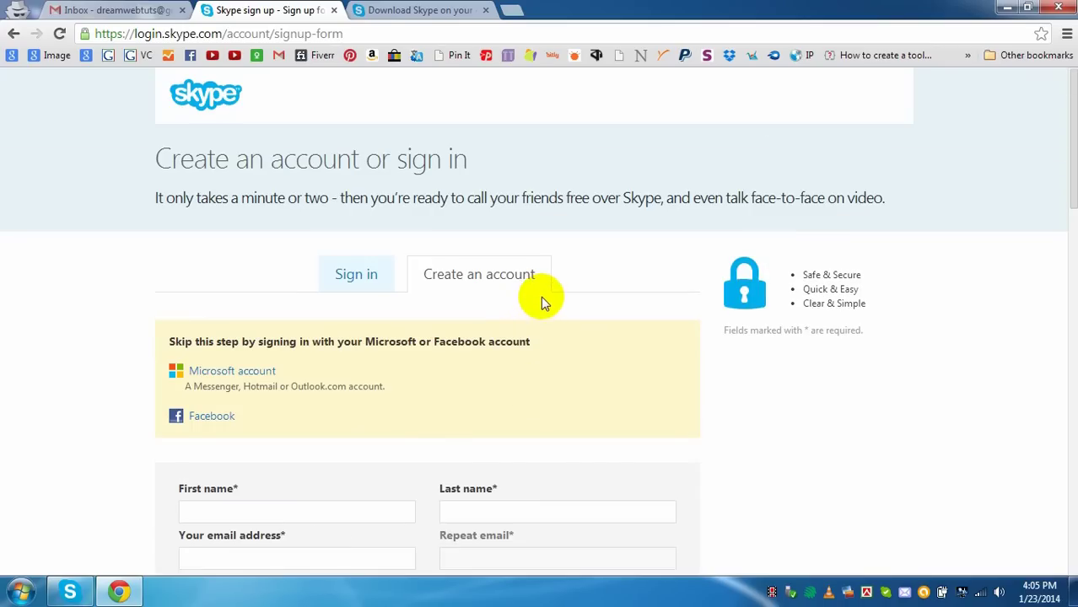
scroll(543, 295, down, 3)
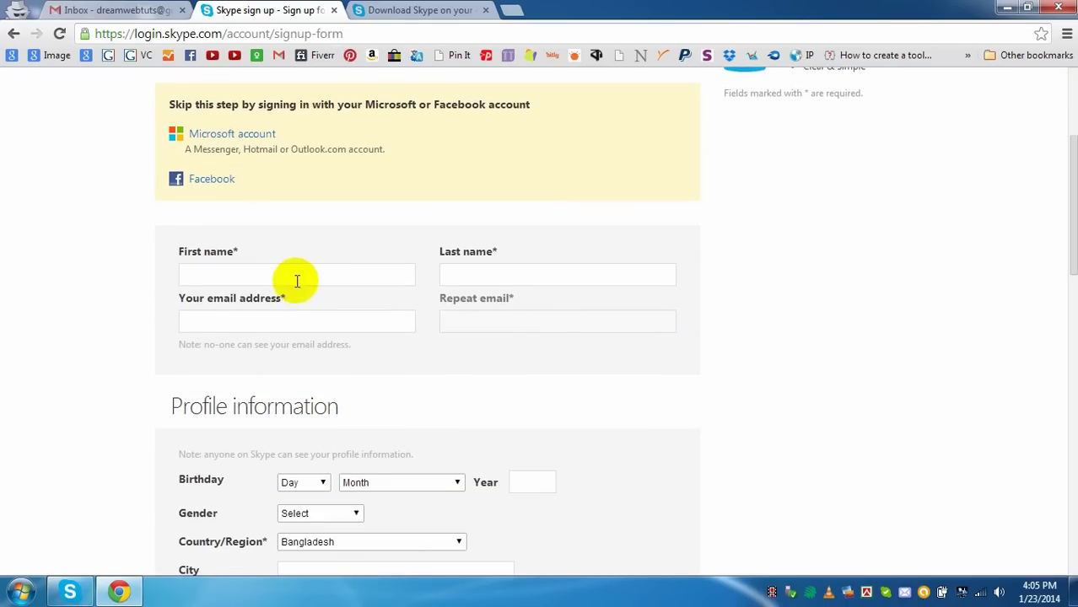
click(297, 281)
scroll(506, 309, up, 3)
scroll(514, 312, down, 1)
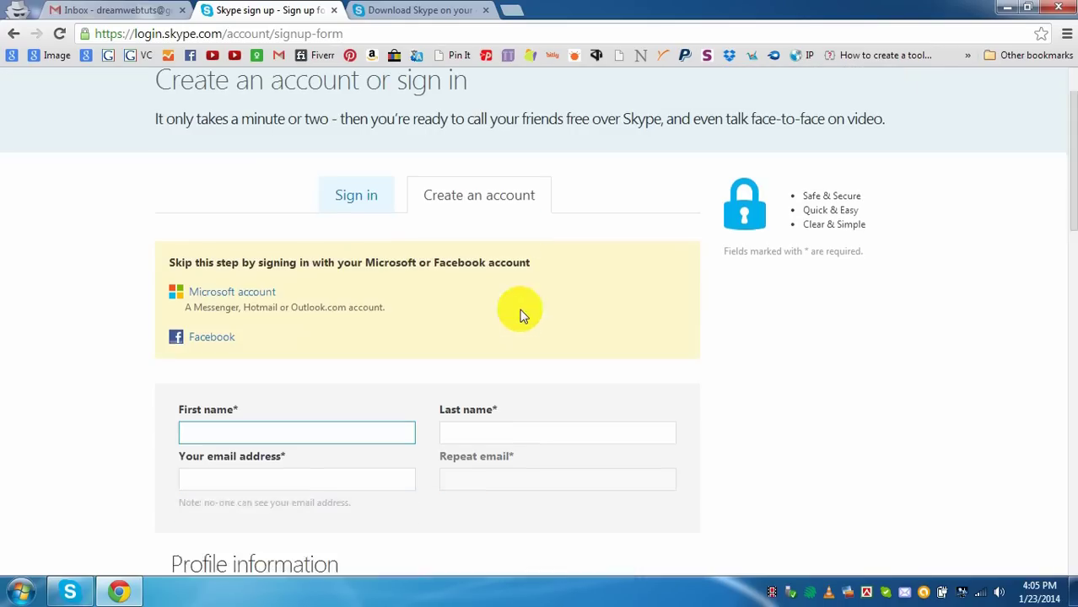
scroll(521, 316, down, 3)
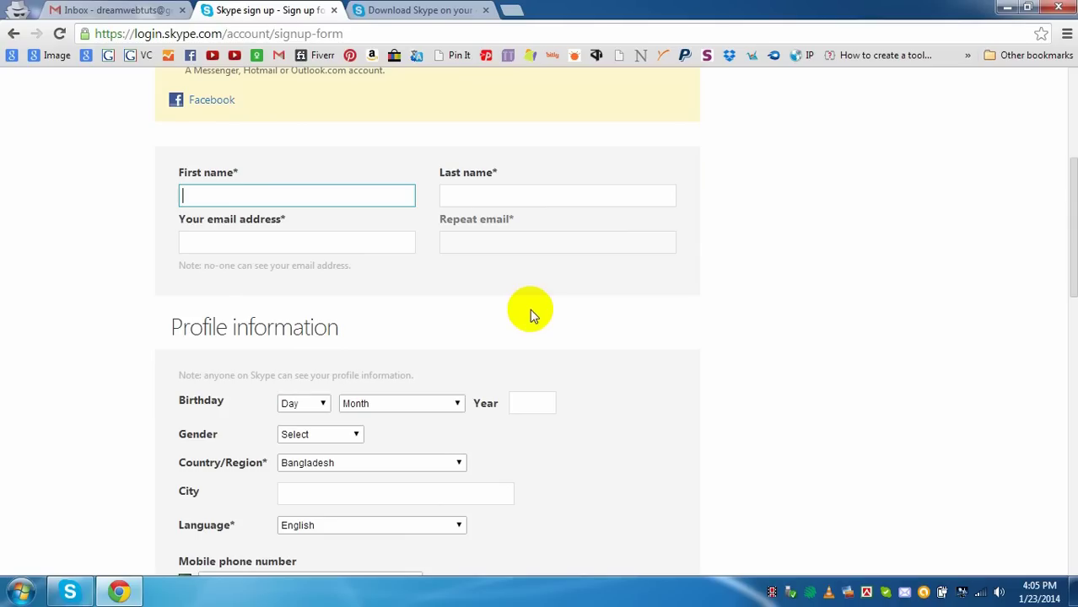
- Enter the first name and last name on the sign-up form
text(DreamWeb)
key(Tab)
text(Tuts)
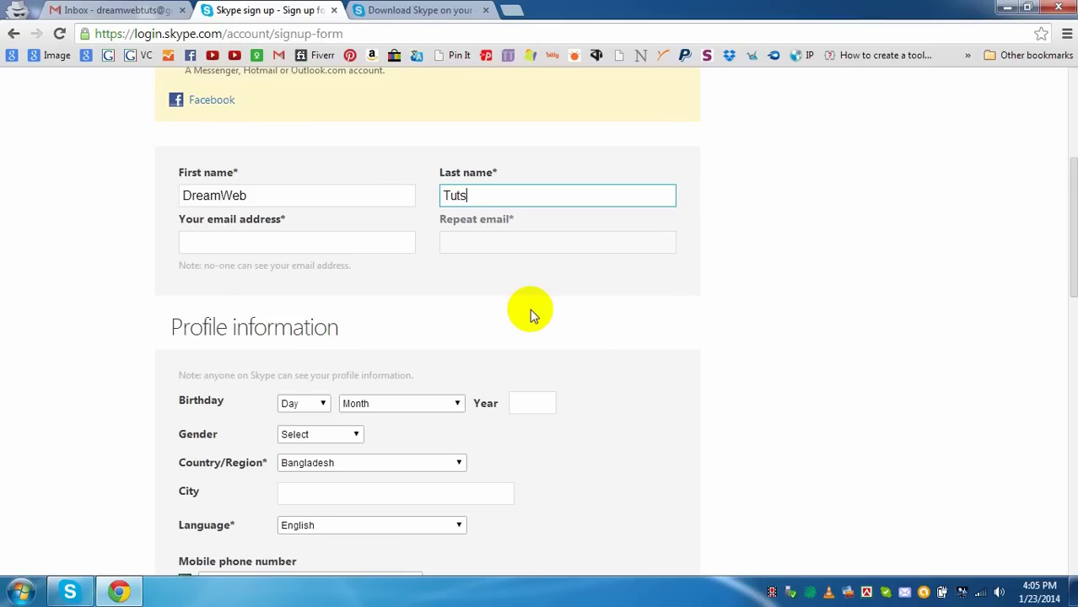
- Type the account's Gmail address, fixing its capitalisation
click(343, 243)
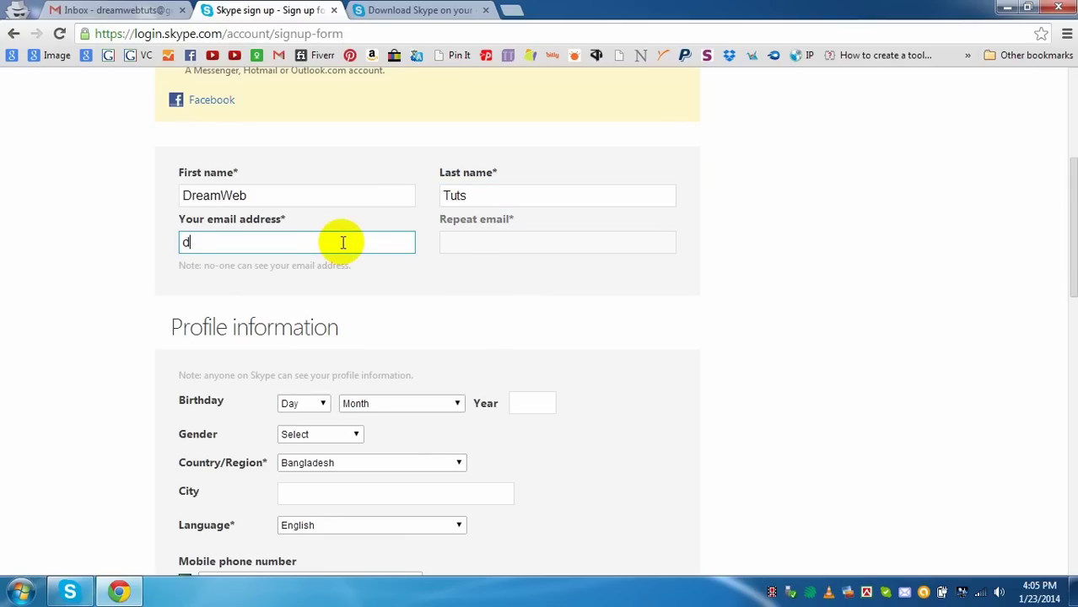
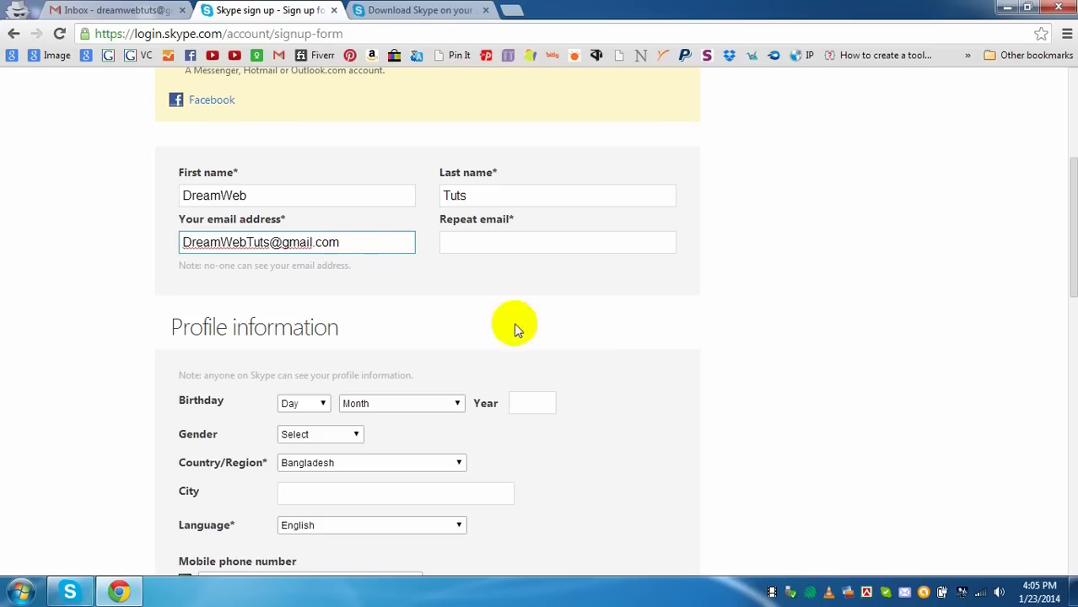
- Copy the e-mail address into the Repeat email field
click(518, 247)
click(354, 242)
triple_click(274, 235)
key(ctrl+c)
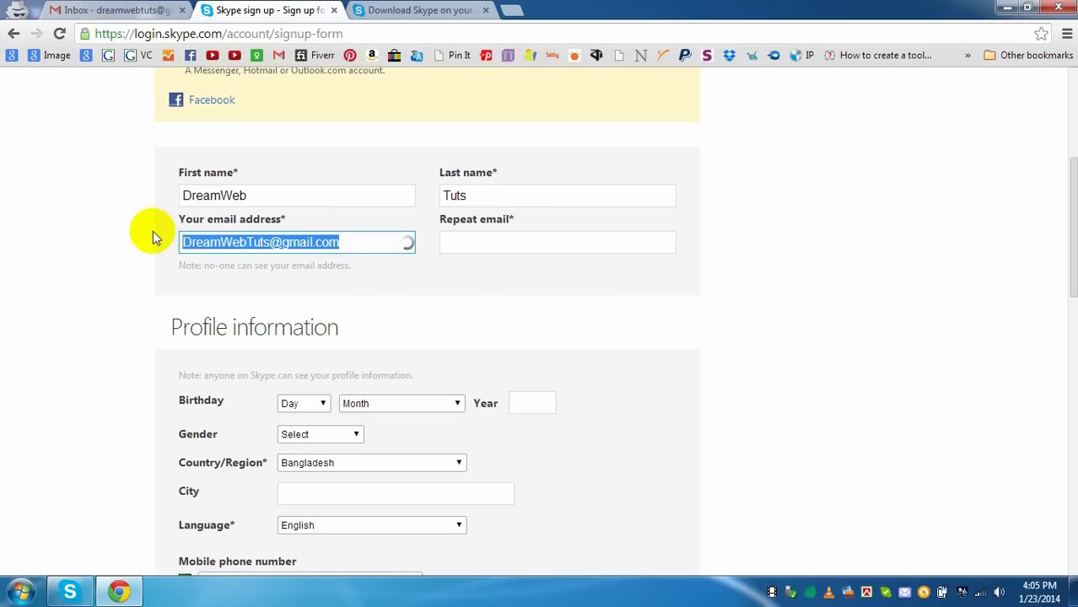
click(495, 242)
key(ctrl+v)
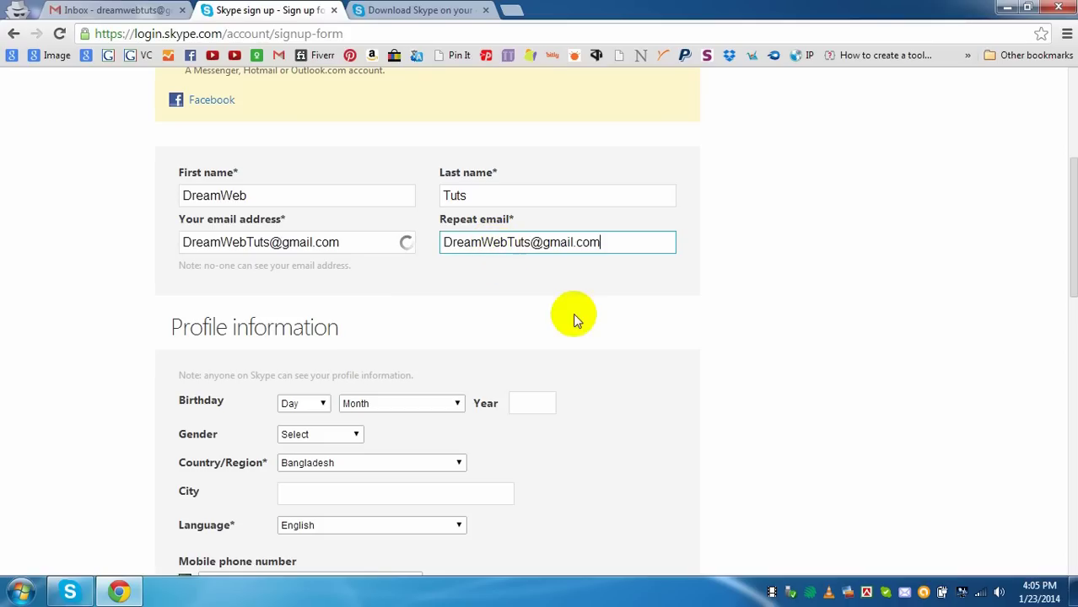
click(794, 254)
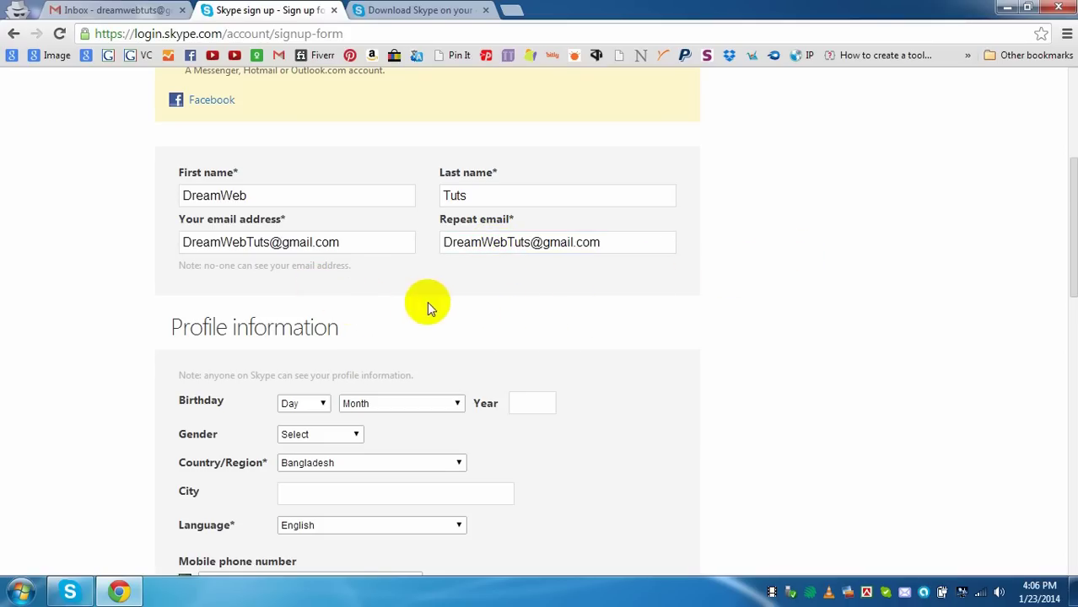
scroll(427, 301, down, 2)
click(314, 244)
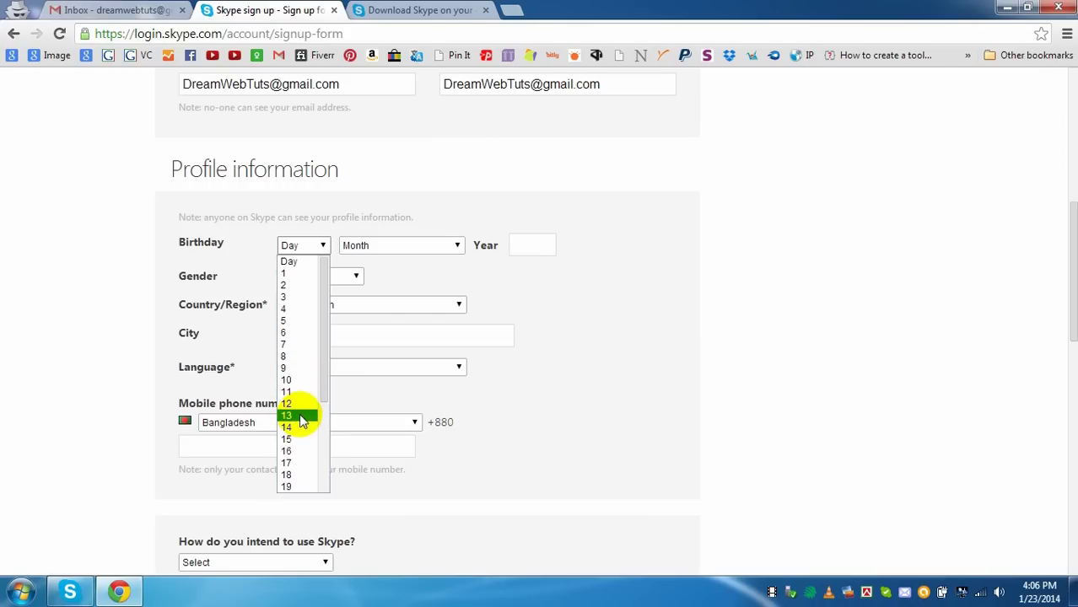
click(297, 377)
click(381, 244)
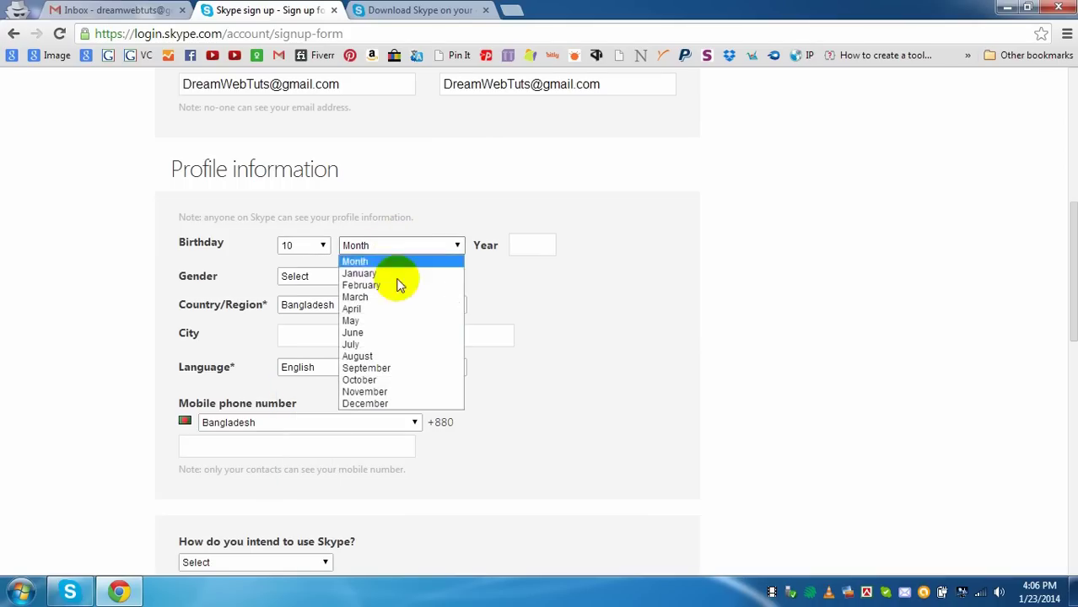
click(377, 380)
click(548, 245)
text(1)
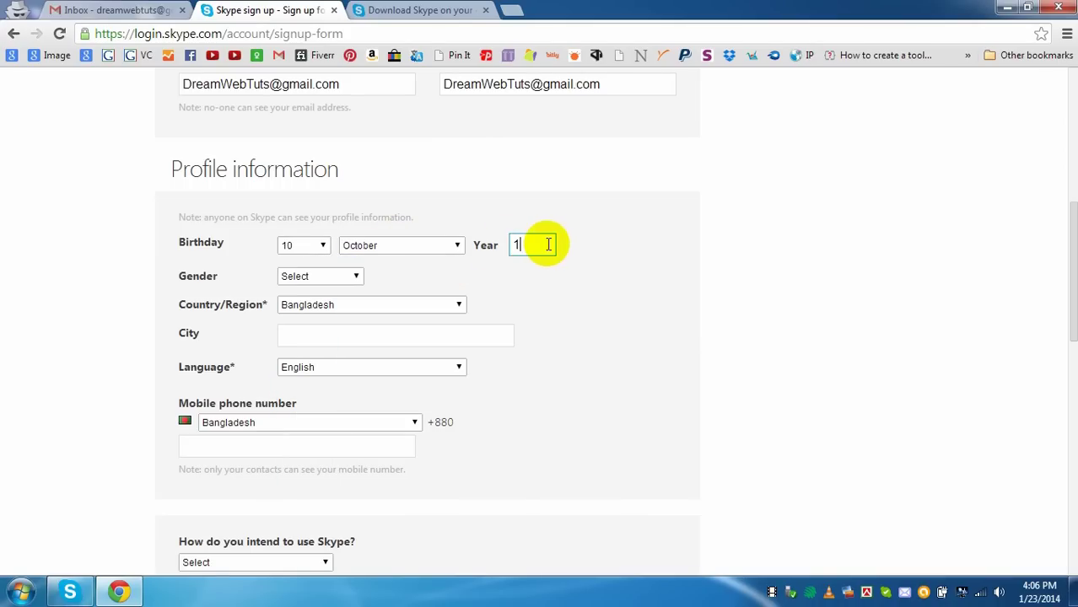
text(993)
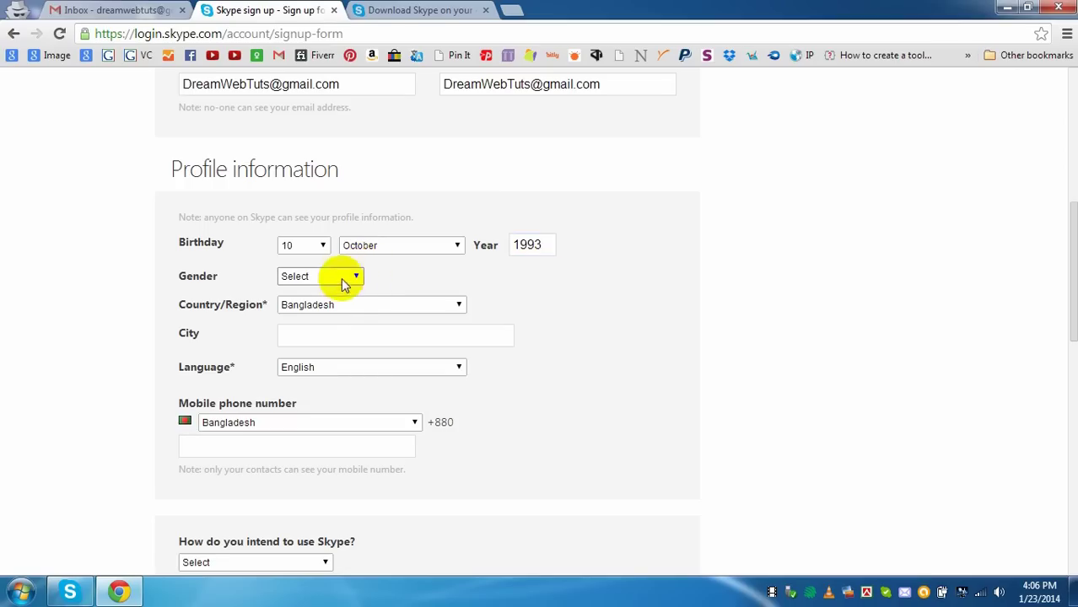
- Set gender to Male, city to Dhaka, and paste in the mobile phone number
click(342, 278)
click(314, 303)
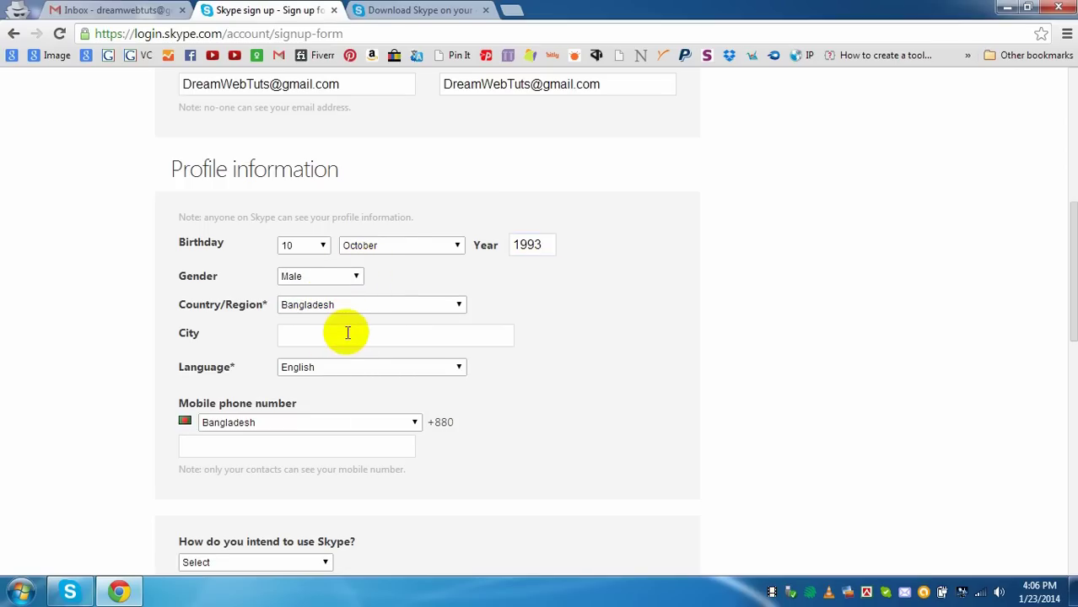
click(350, 338)
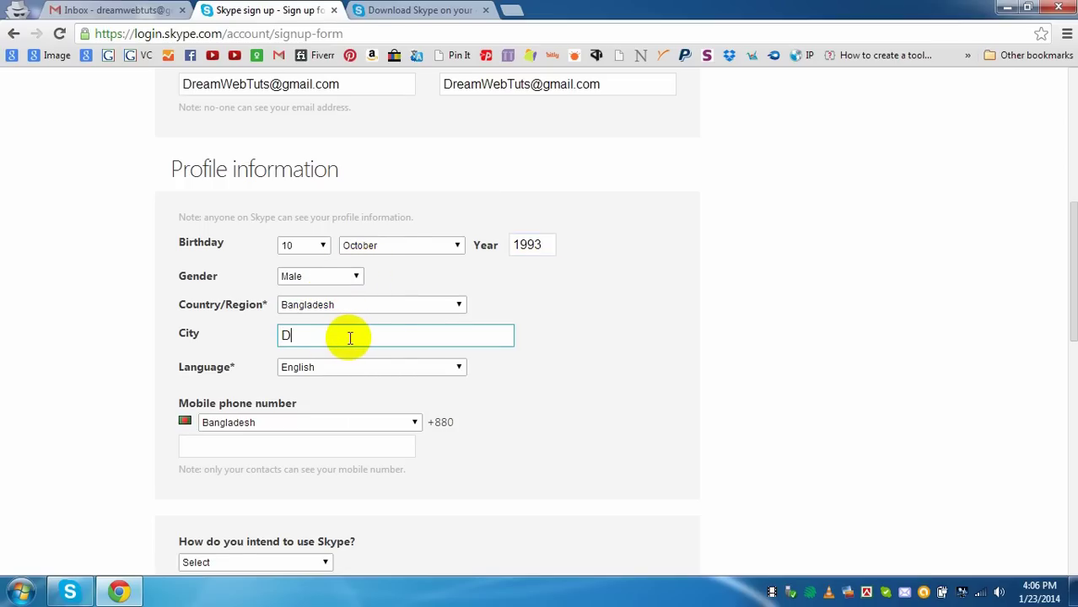
text(Dhaka)
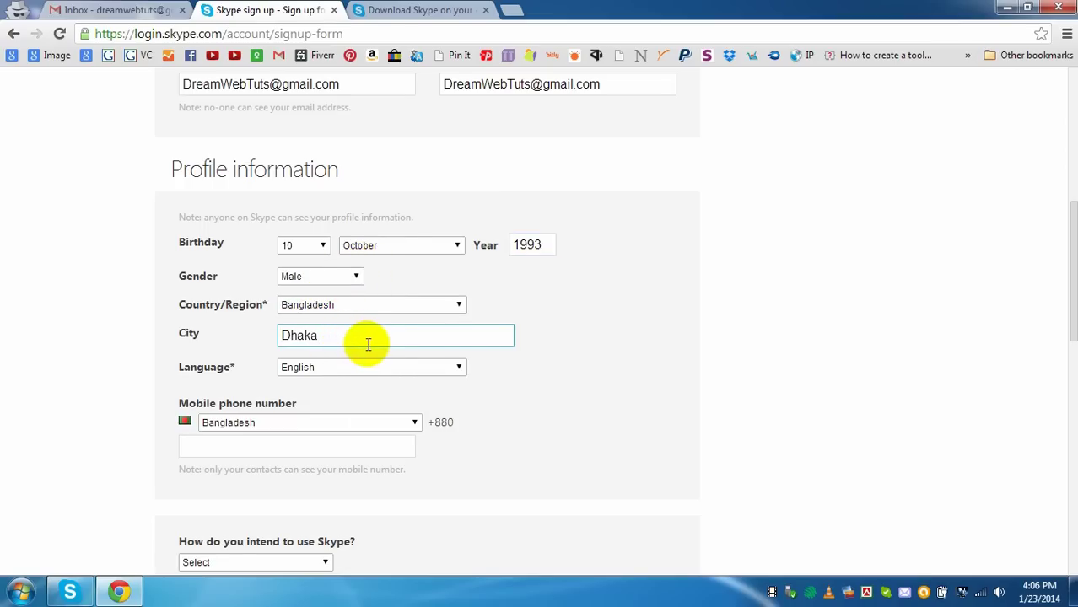
scroll(503, 369, down, 2)
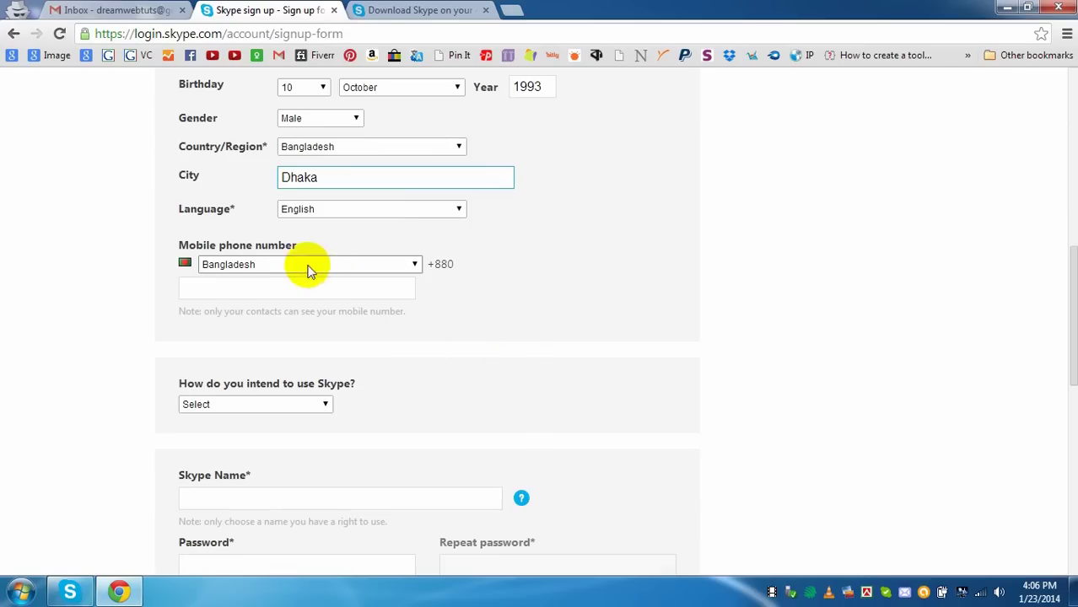
click(253, 291)
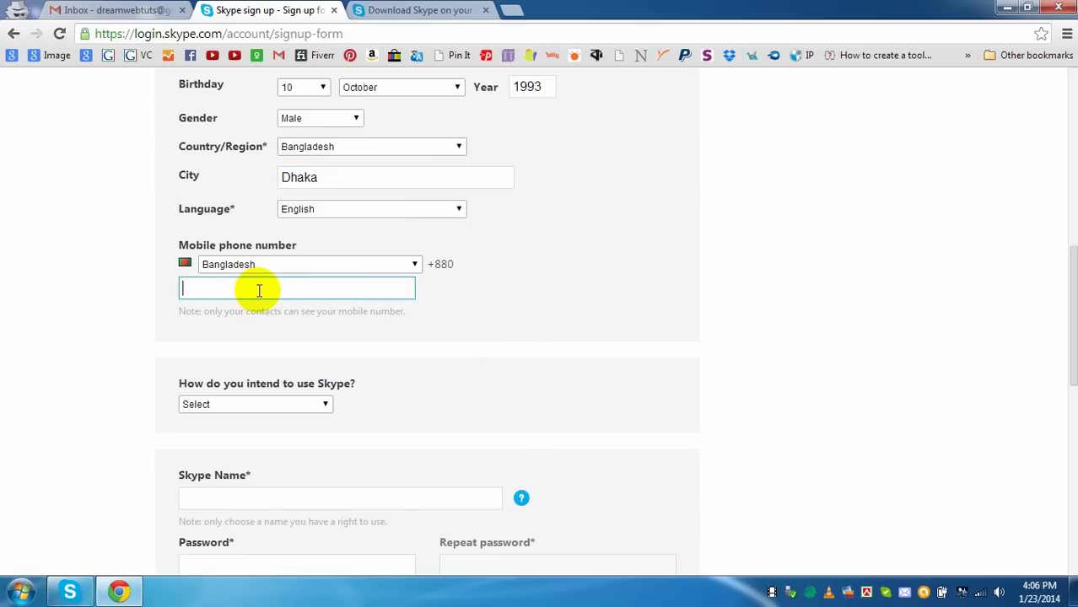
key(ctrl+v)
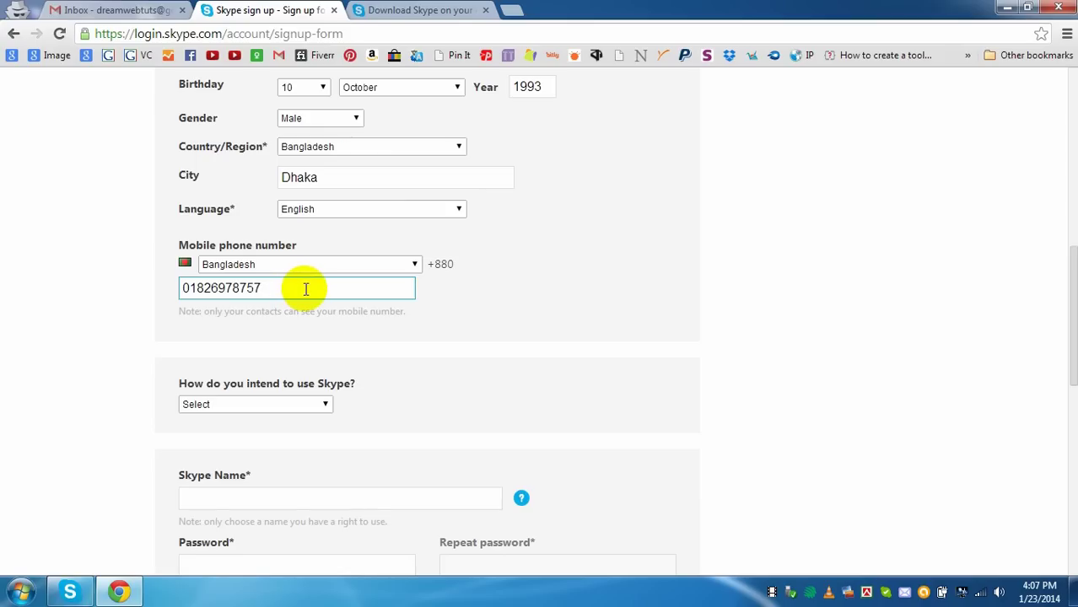
- Set intended Skype use to 'Mostly personal conversations'
scroll(464, 373, down, 2)
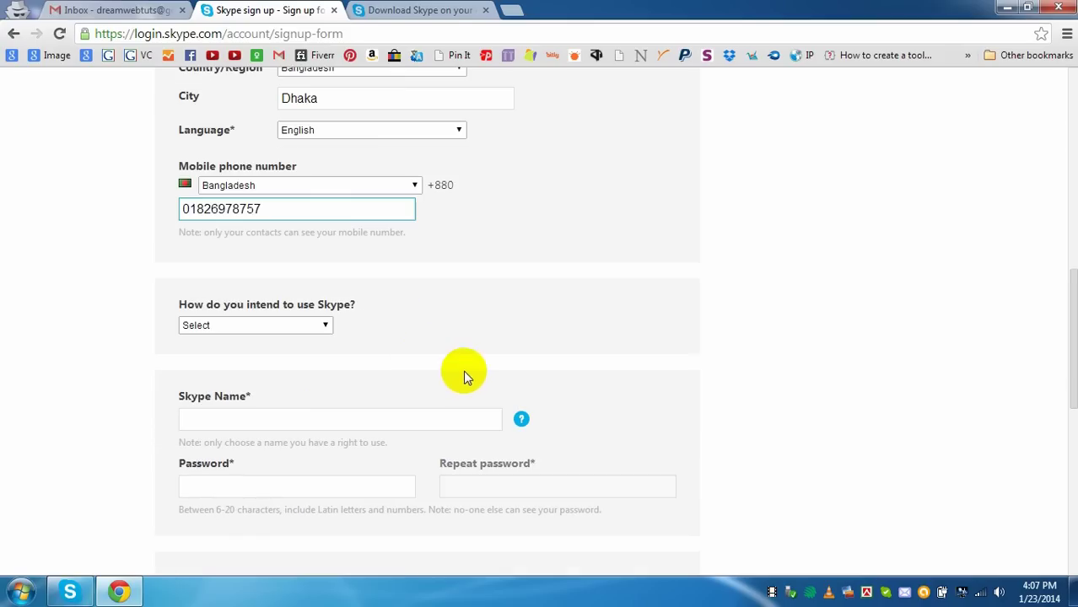
scroll(539, 308, down, 4)
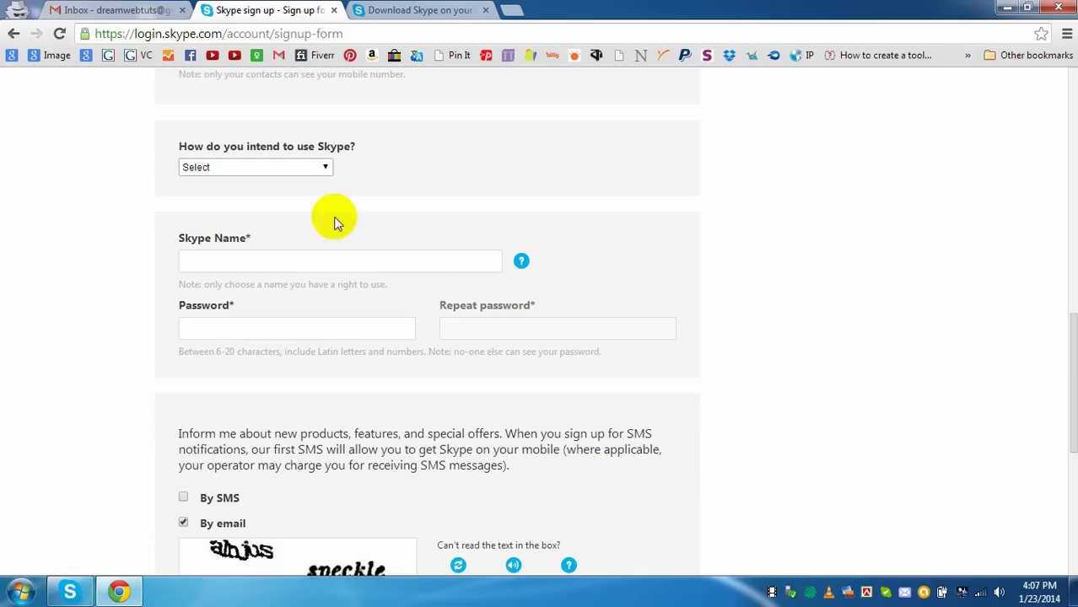
click(323, 167)
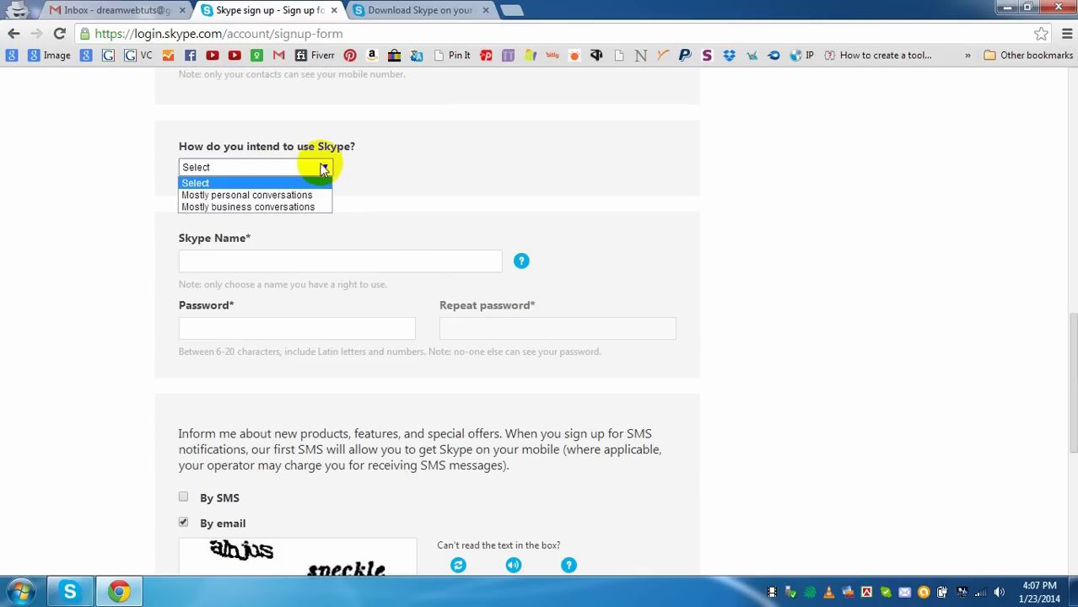
click(301, 200)
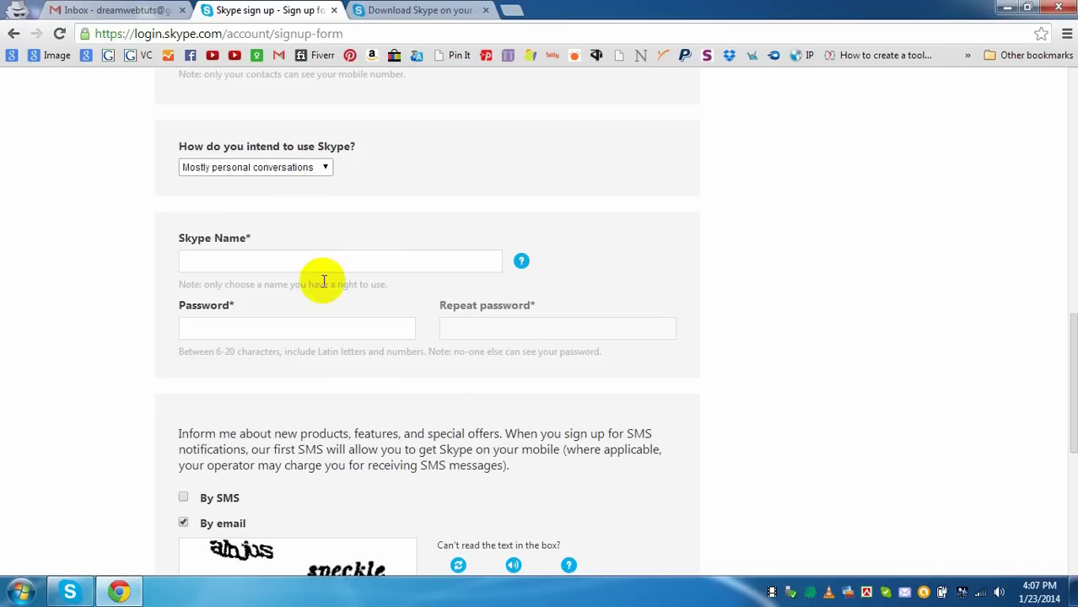
- Enter a Skype Name and let it validate
click(299, 263)
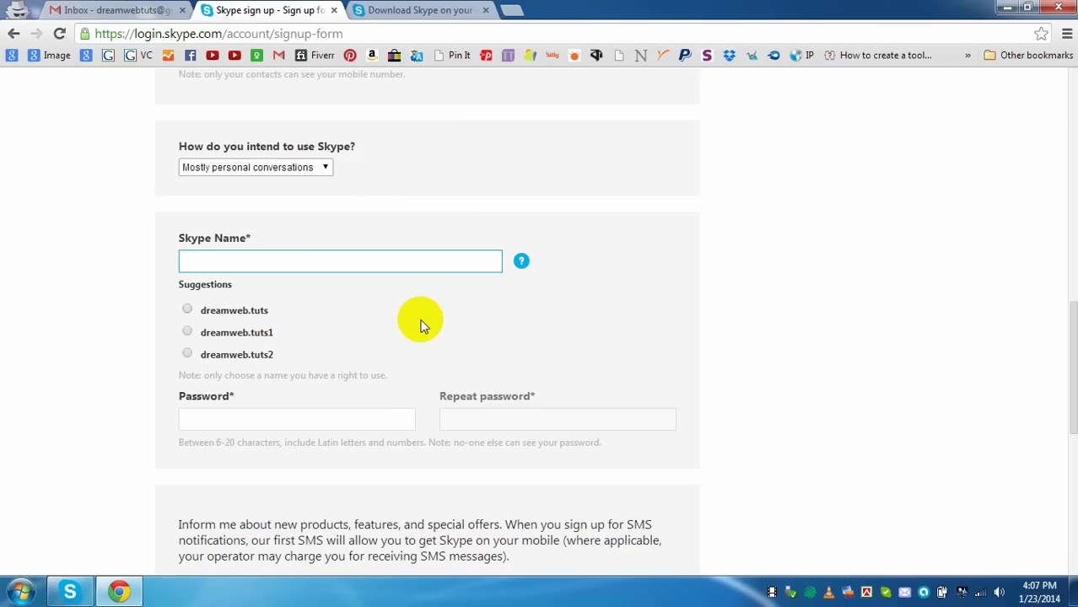
text(reamwebtuts)
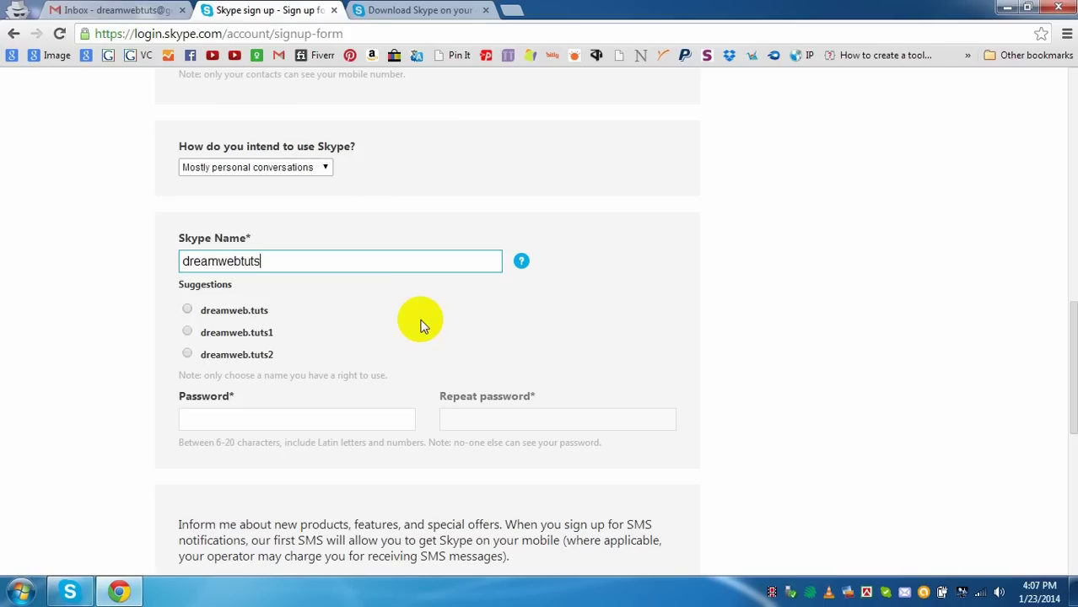
click(142, 274)
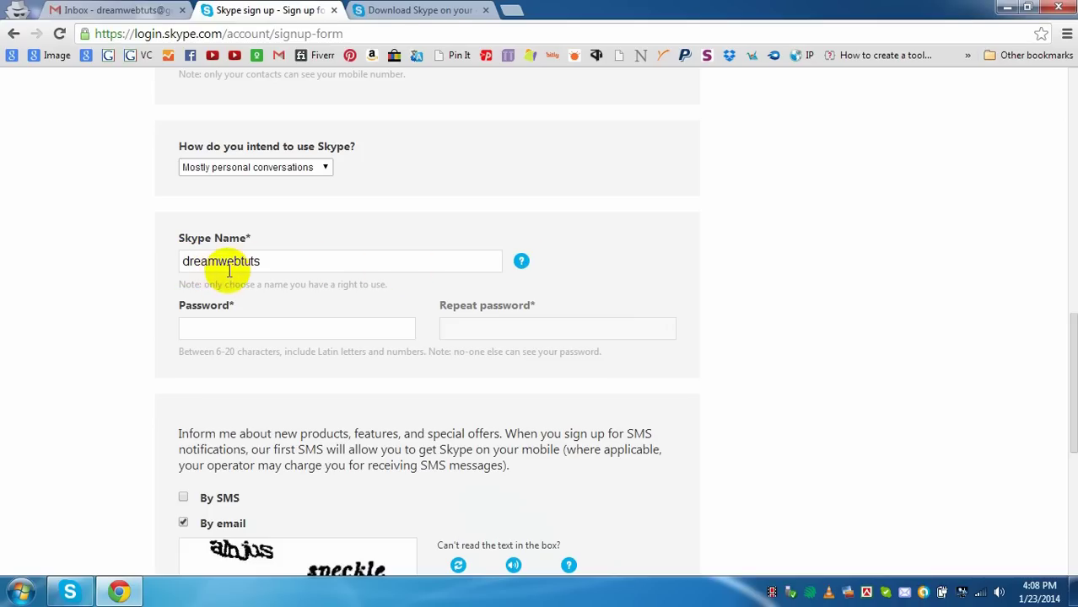
- Enter the account password in both the Password and Repeat password fields
click(263, 327)
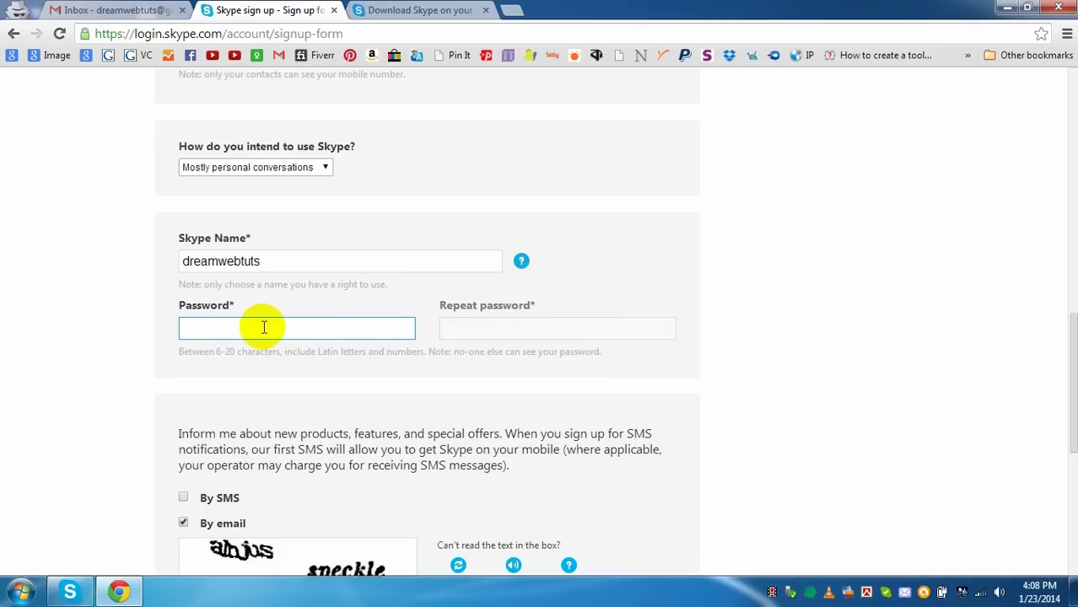
text(•••)
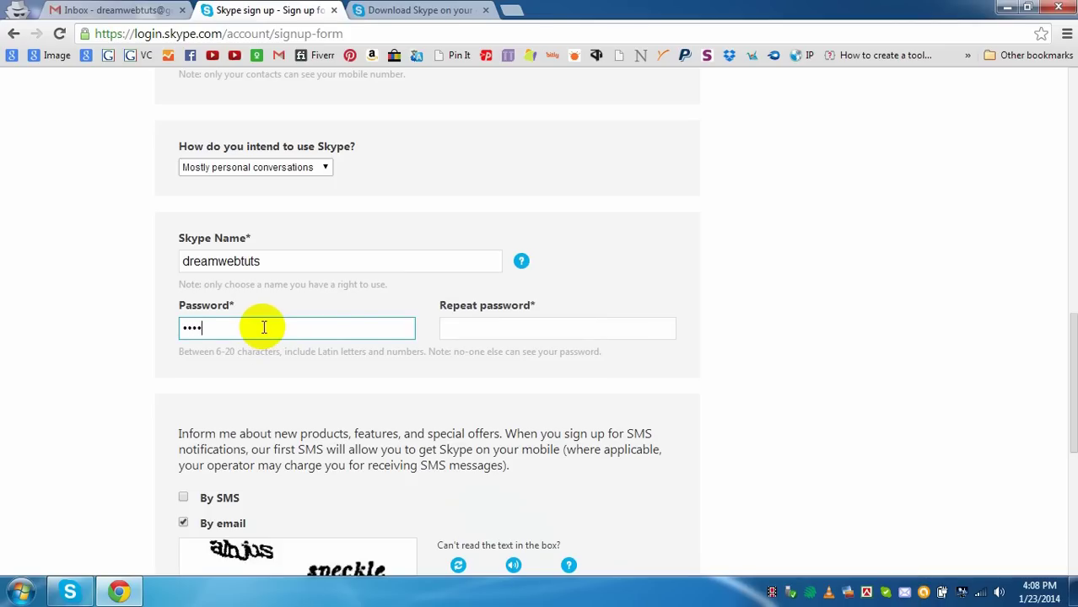
text(•••••••)
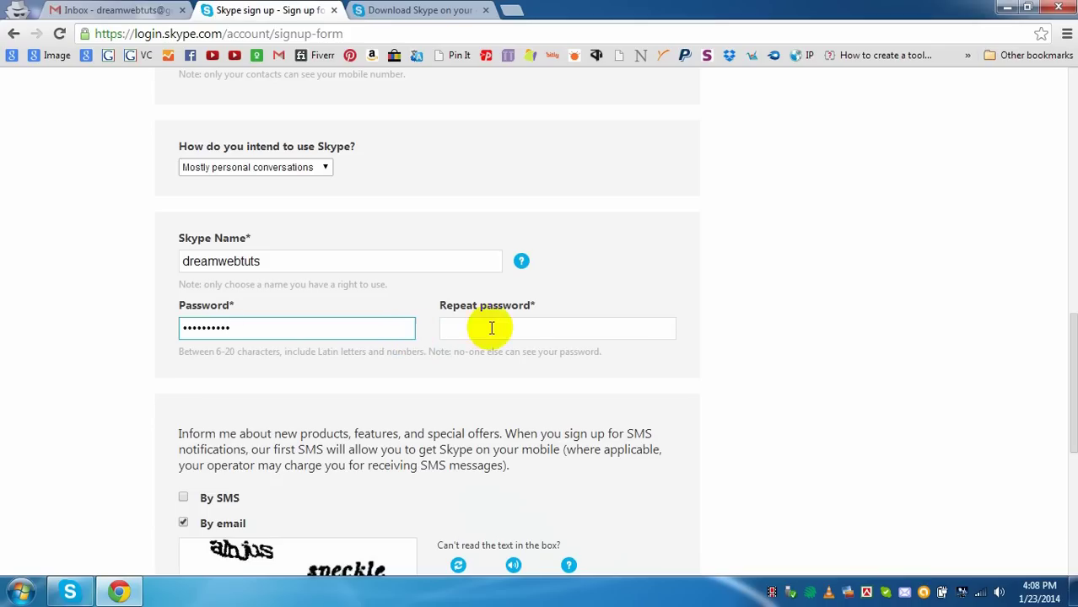
click(492, 328)
text(•••)
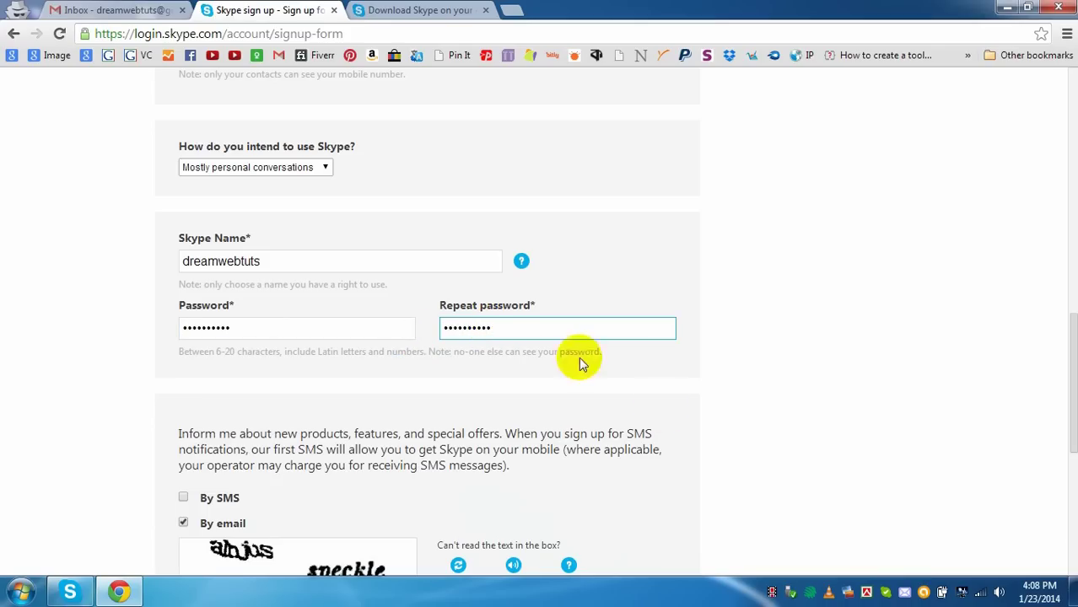
scroll(548, 314, down, 3)
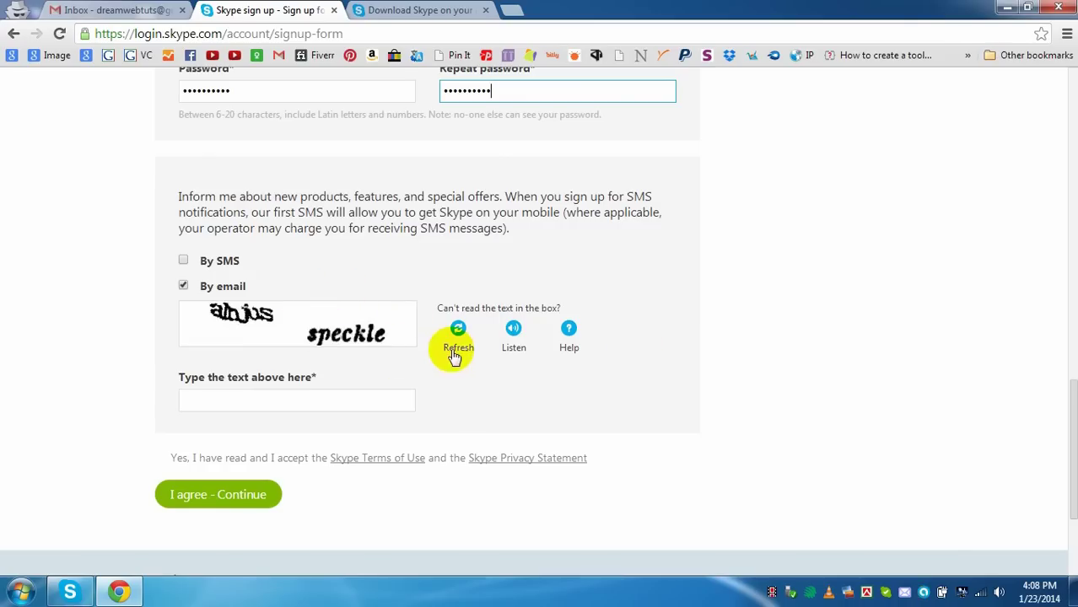
- Enter the captcha text and submit the form with 'I agree - Continue'
scroll(560, 374, up, 2)
scroll(593, 401, up, 9)
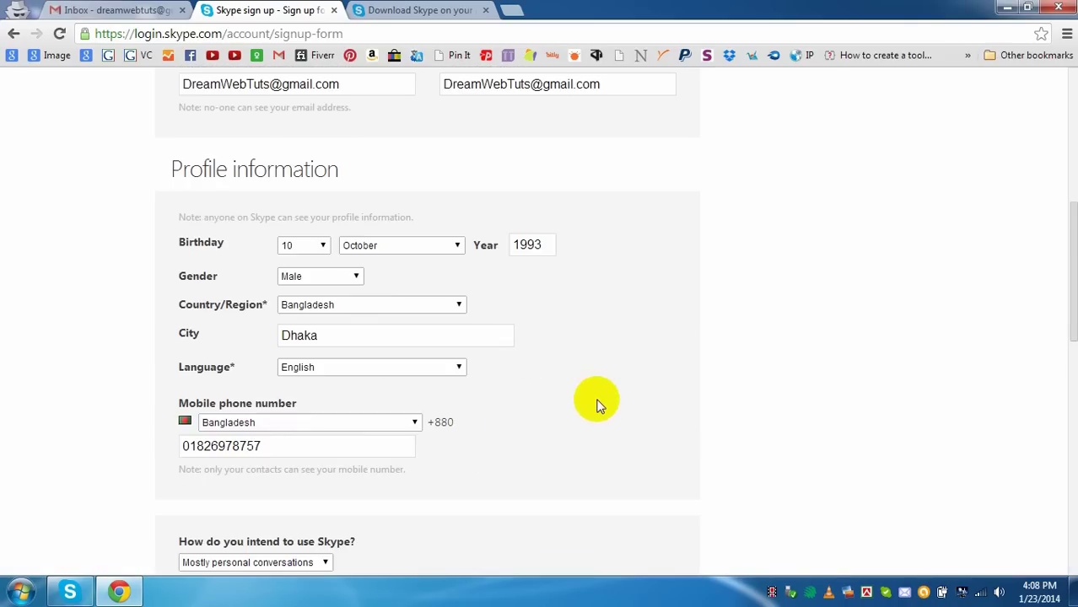
scroll(597, 404, down, 8)
scroll(596, 404, down, 2)
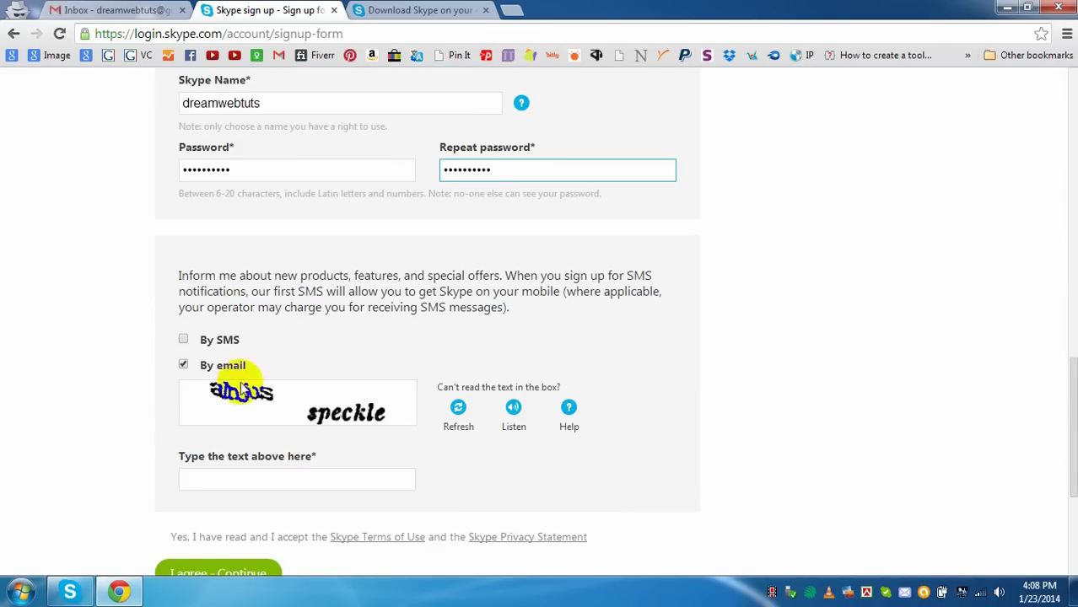
scroll(457, 353, down, 2)
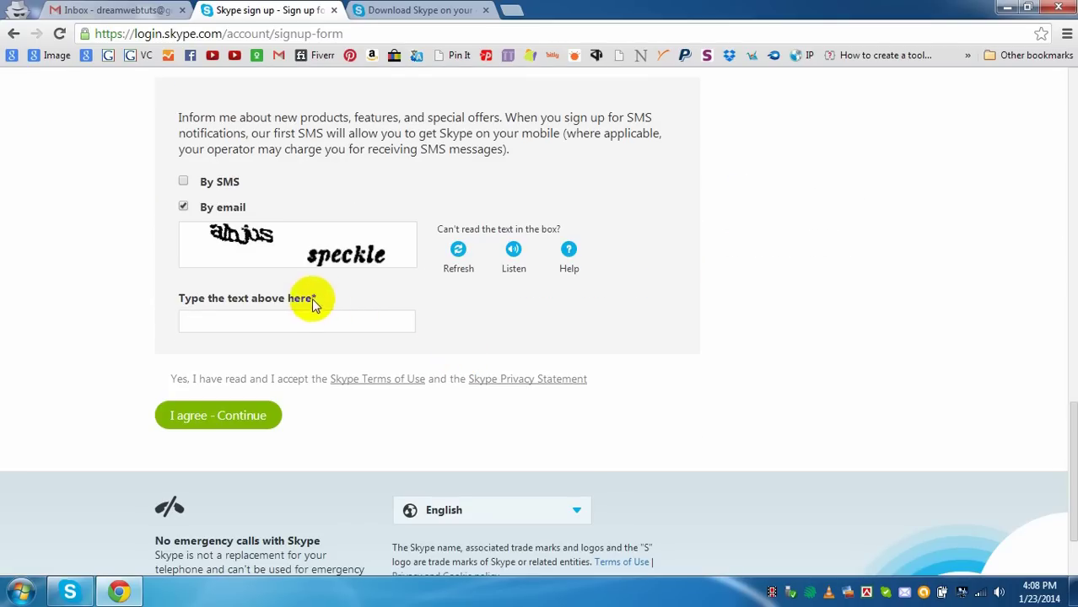
click(257, 320)
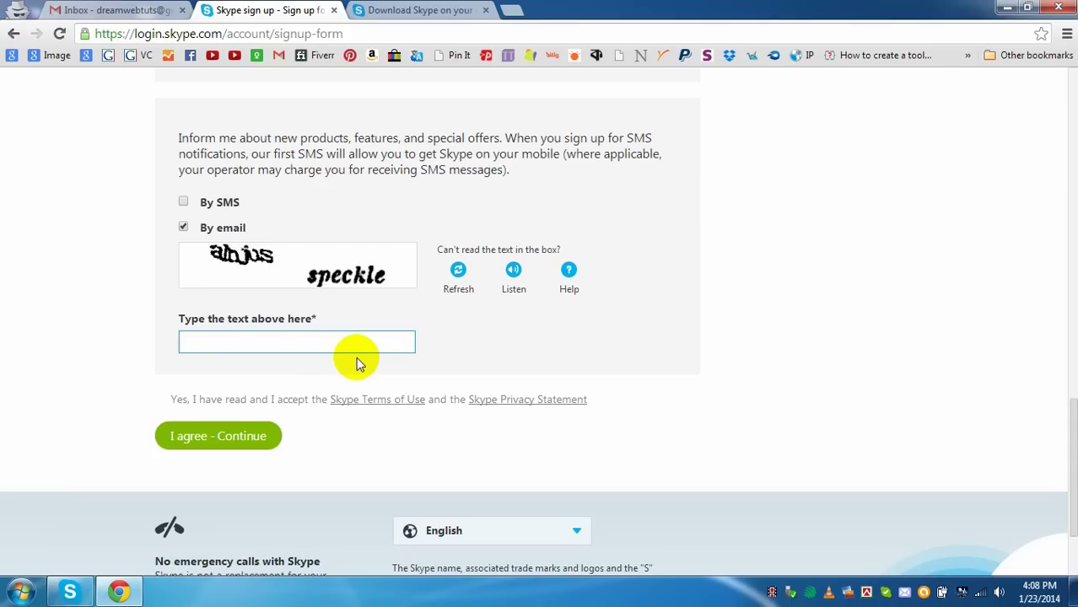
text(amjus speckle)
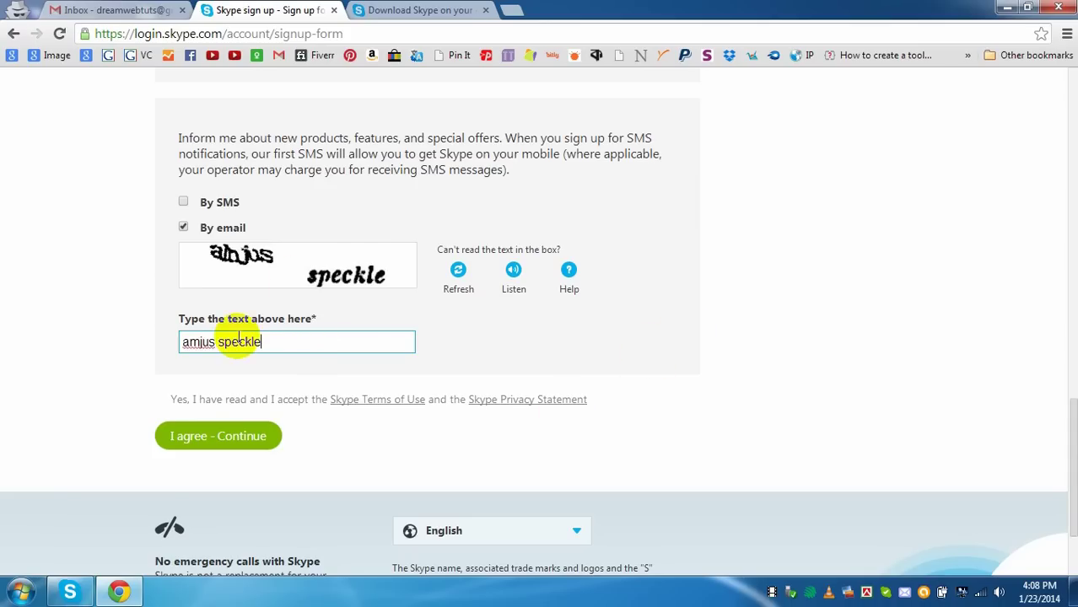
click(247, 440)
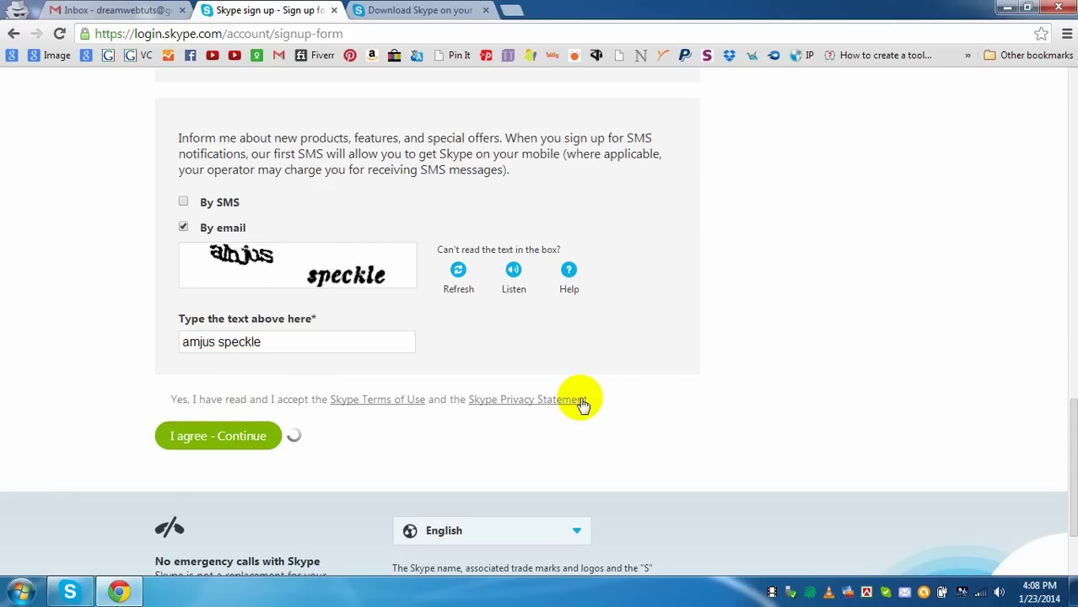
- After the captcha is rejected, start typing the new captcha text
scroll(539, 395, down, 2)
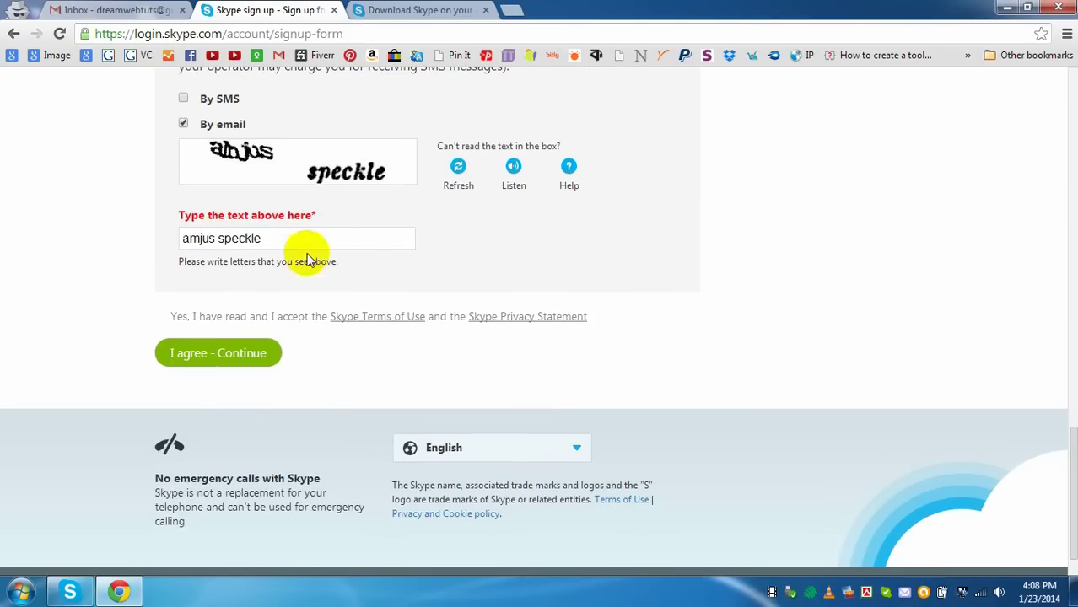
scroll(385, 317, up, 5)
scroll(387, 319, up, 4)
scroll(397, 338, down, 9)
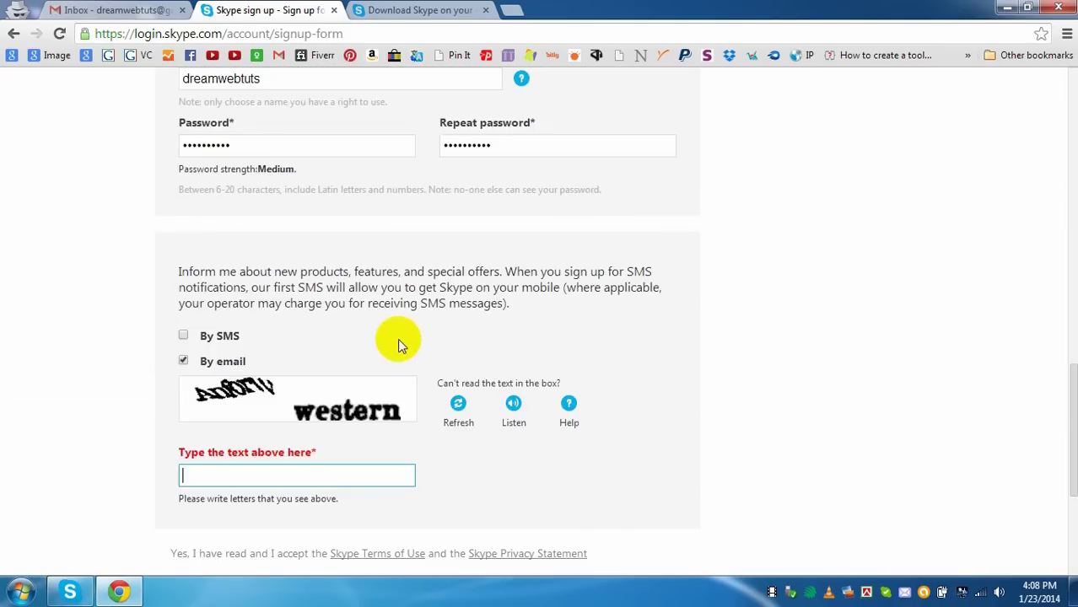
click(230, 189)
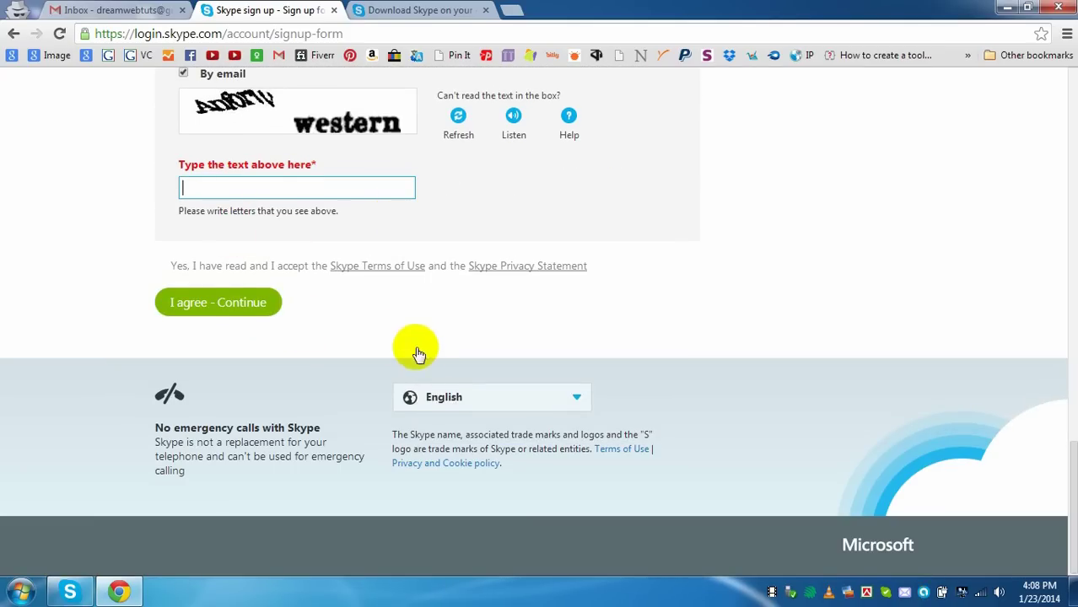
scroll(414, 349, up, 1)
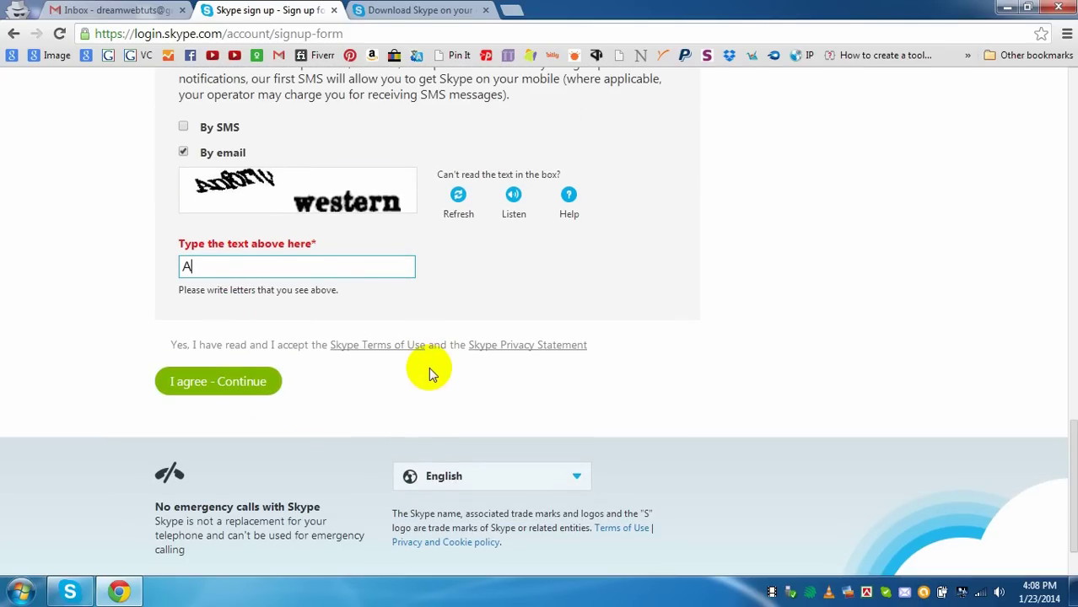
text(Anforw western)
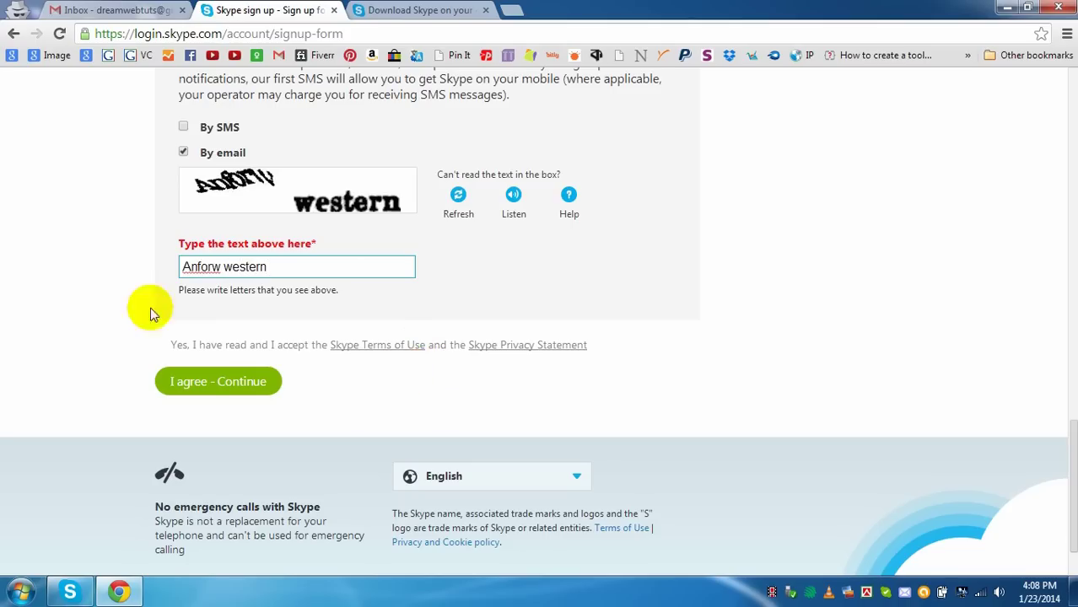
- Resubmit the sign-up form and review the new account's details, features and usage
click(204, 382)
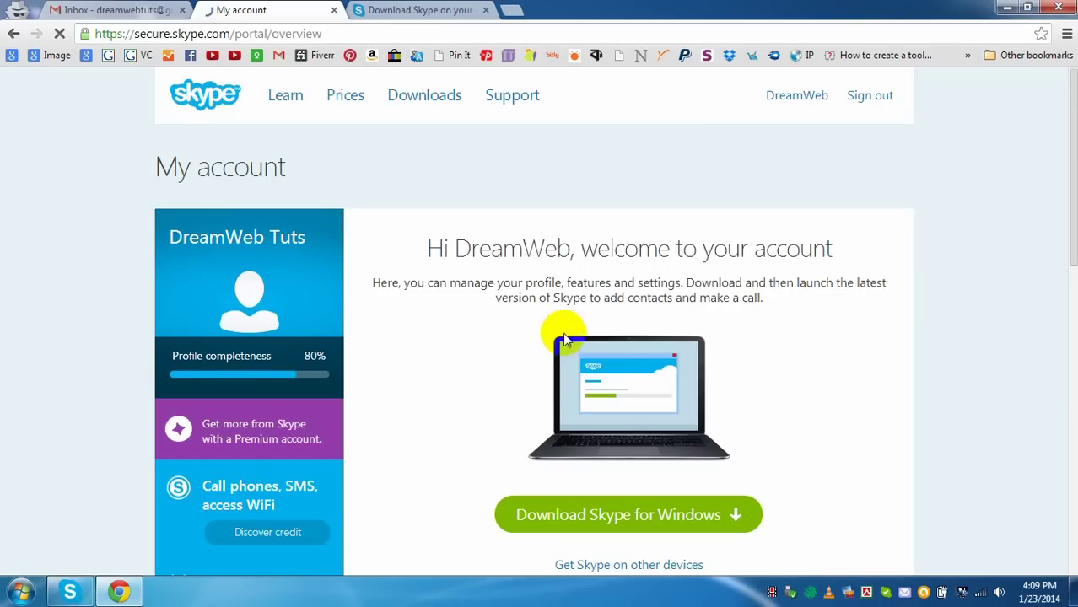
scroll(617, 364, down, 4)
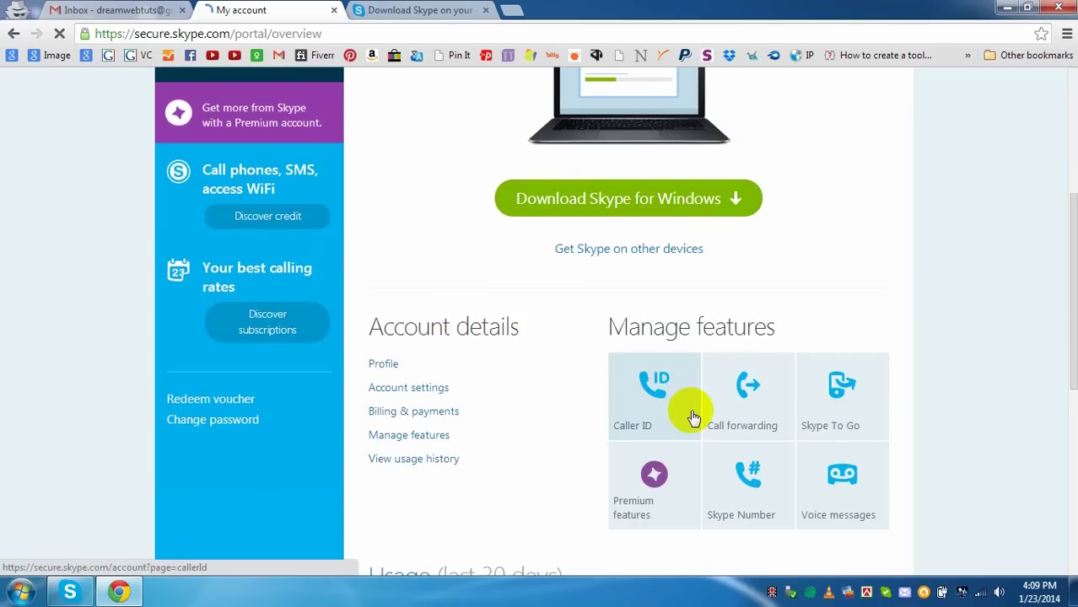
scroll(904, 374, up, 4)
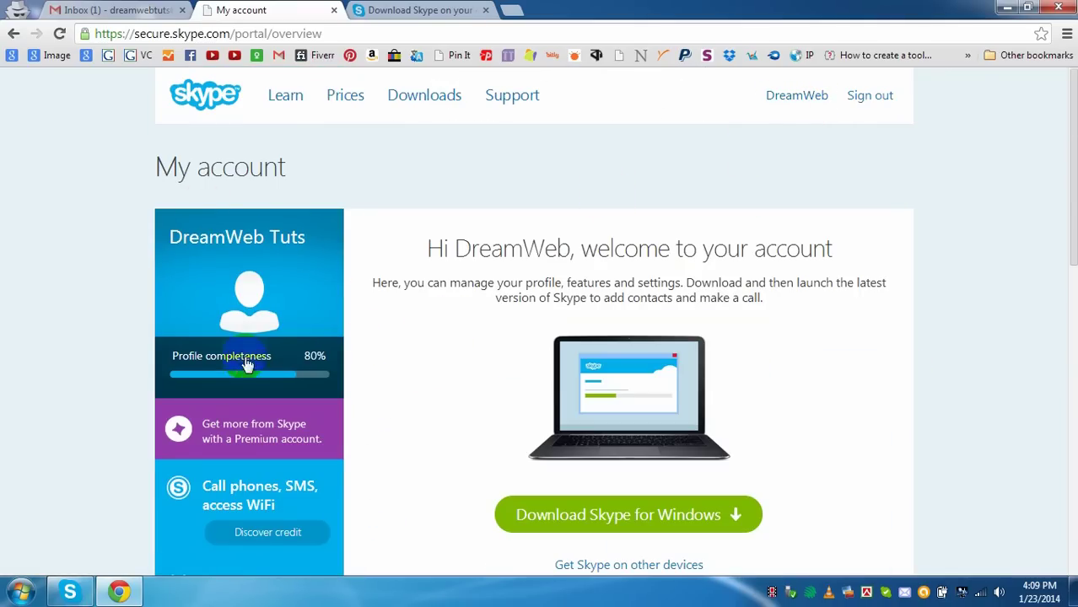
scroll(432, 337, down, 4)
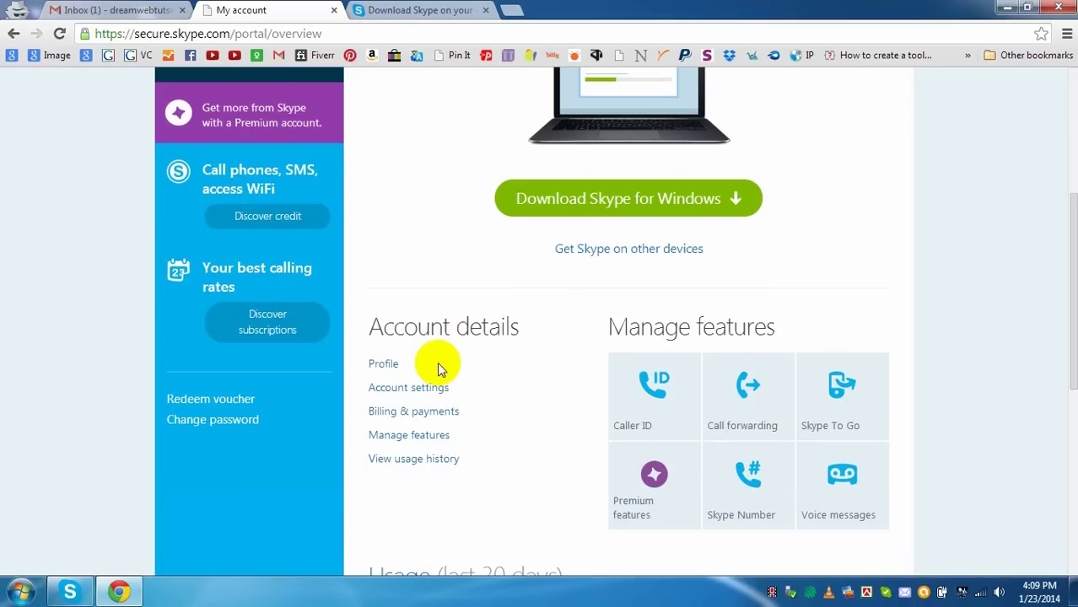
scroll(474, 368, down, 4)
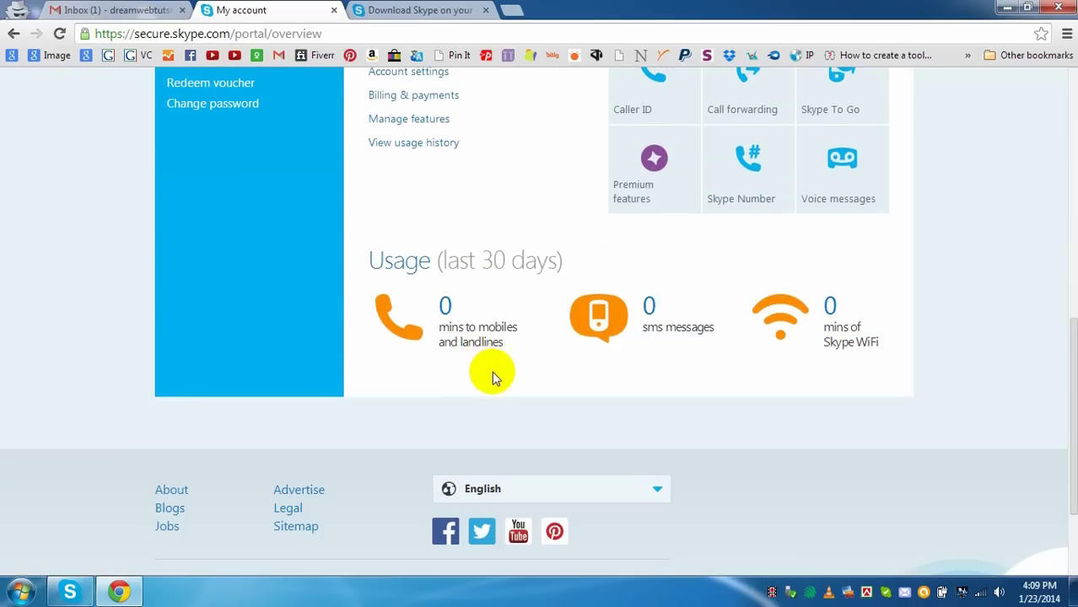
scroll(491, 371, up, 6)
- In Gmail, read the 'Hello from Skype' welcome email and its three getting-started steps
click(123, 8)
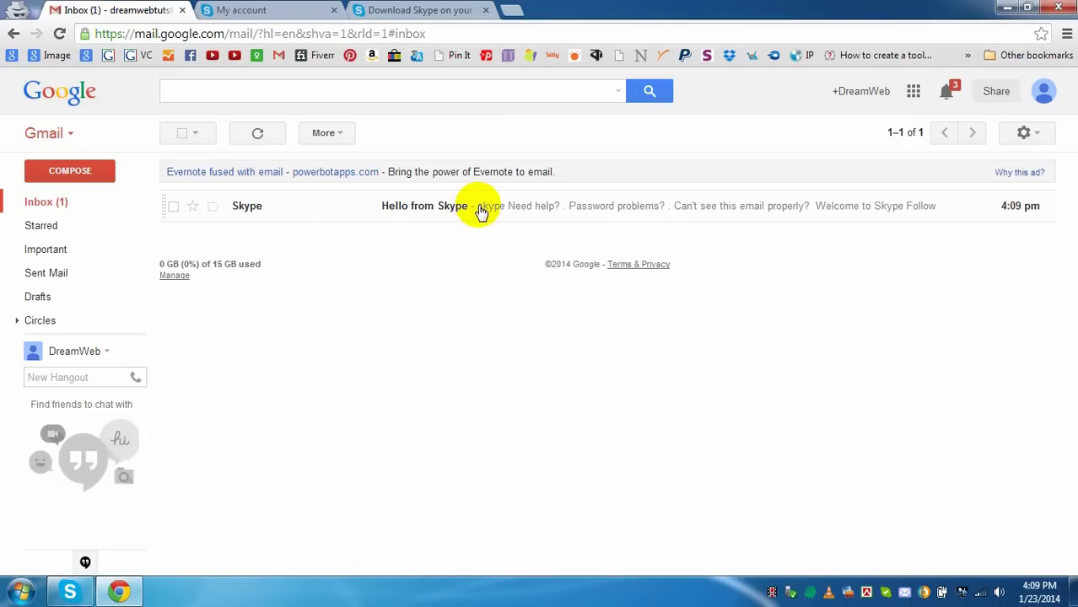
click(481, 211)
scroll(561, 338, down, 3)
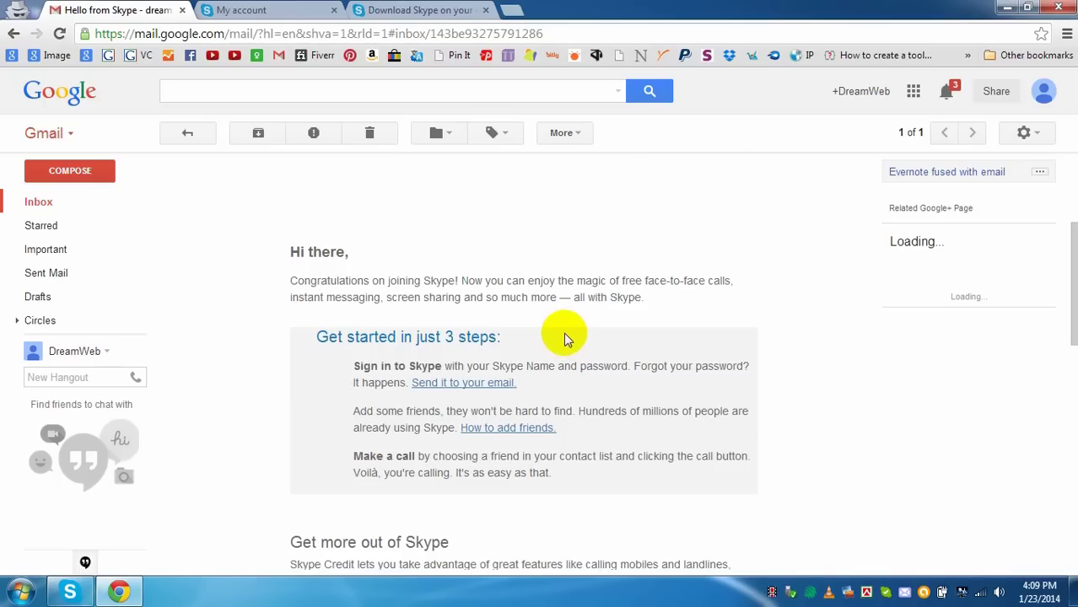
scroll(565, 337, down, 3)
scroll(565, 337, down, 2)
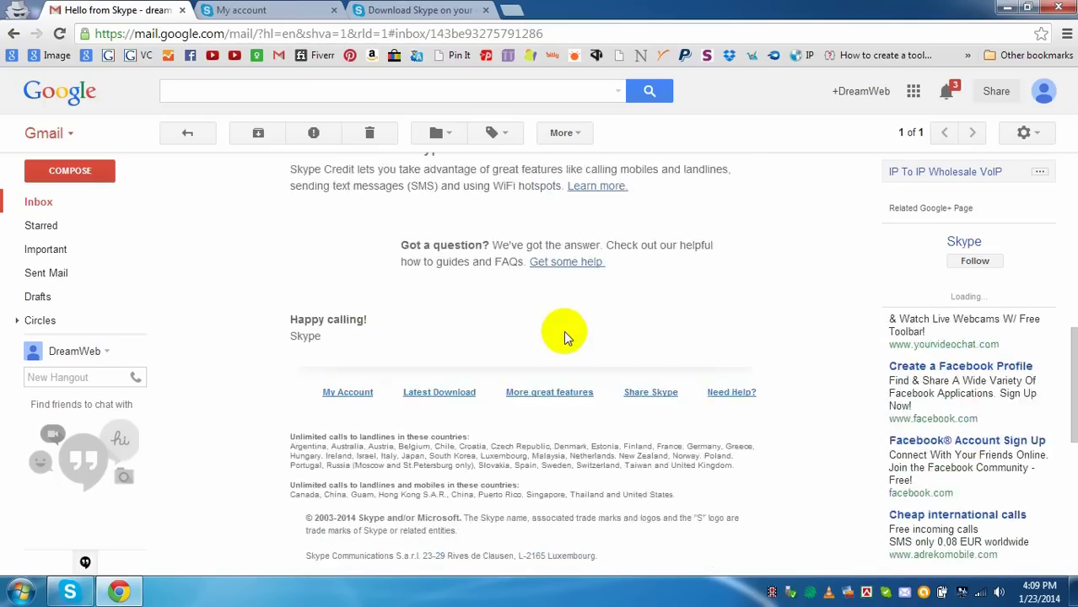
scroll(565, 337, down, 1)
scroll(519, 369, down, 3)
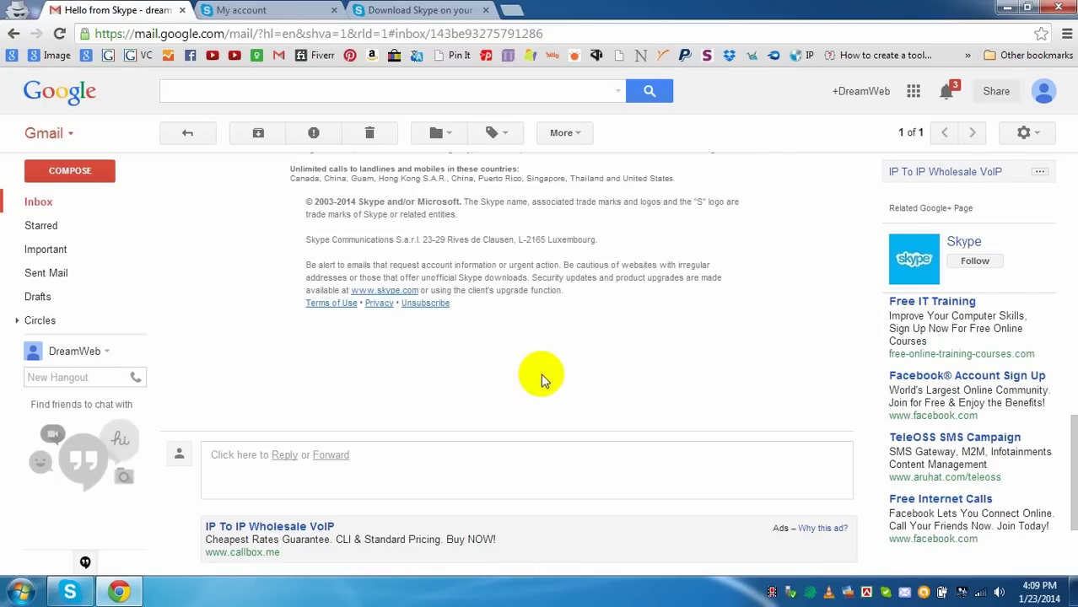
scroll(544, 375, up, 8)
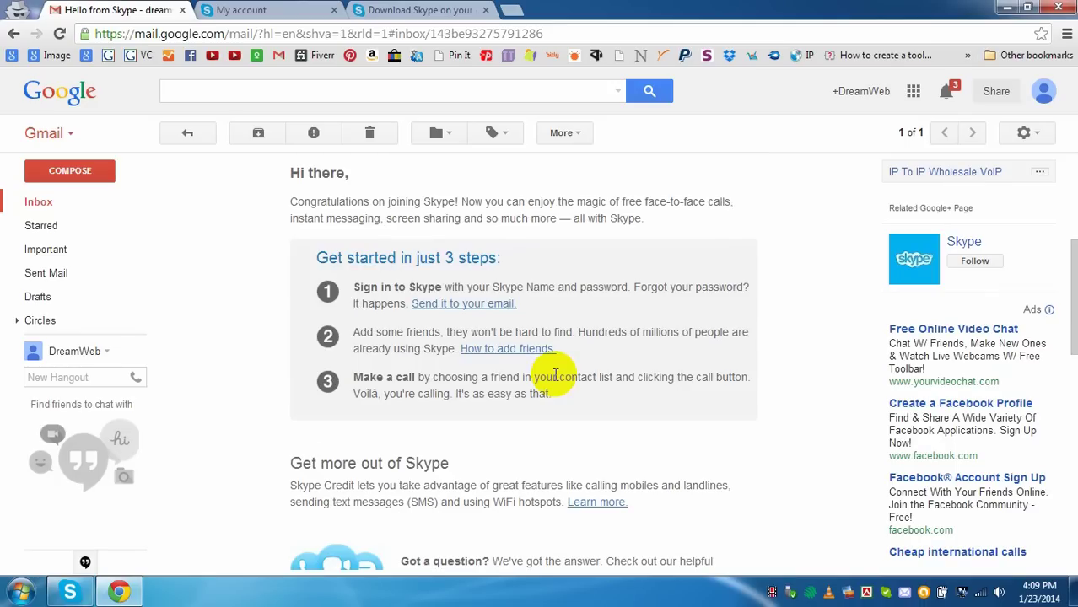
scroll(555, 375, up, 4)
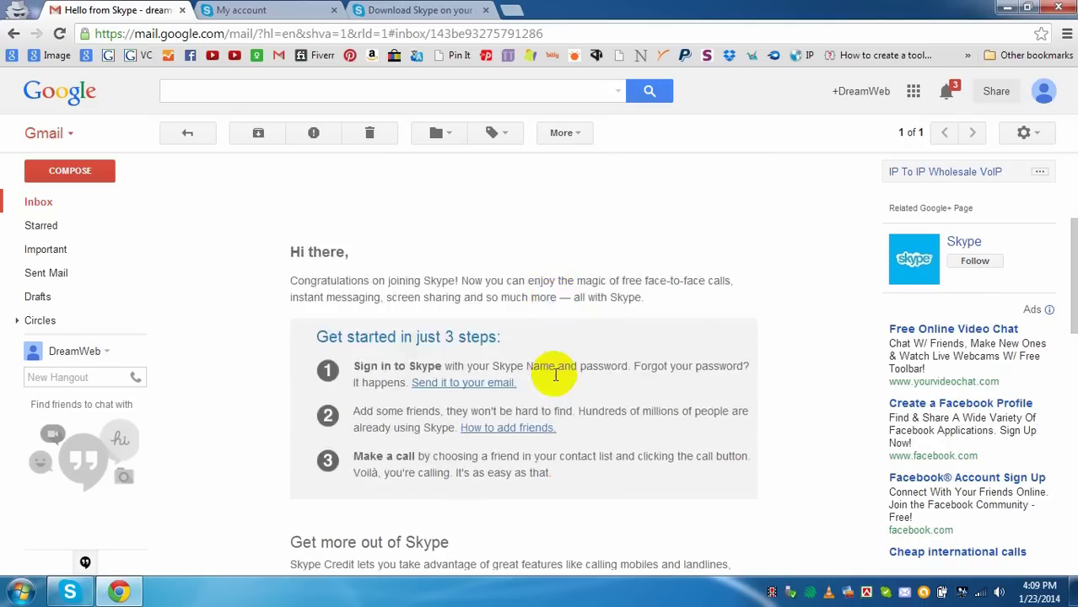
- Return to the 'My account' tab and scroll through the overview offering the Windows download
click(272, 10)
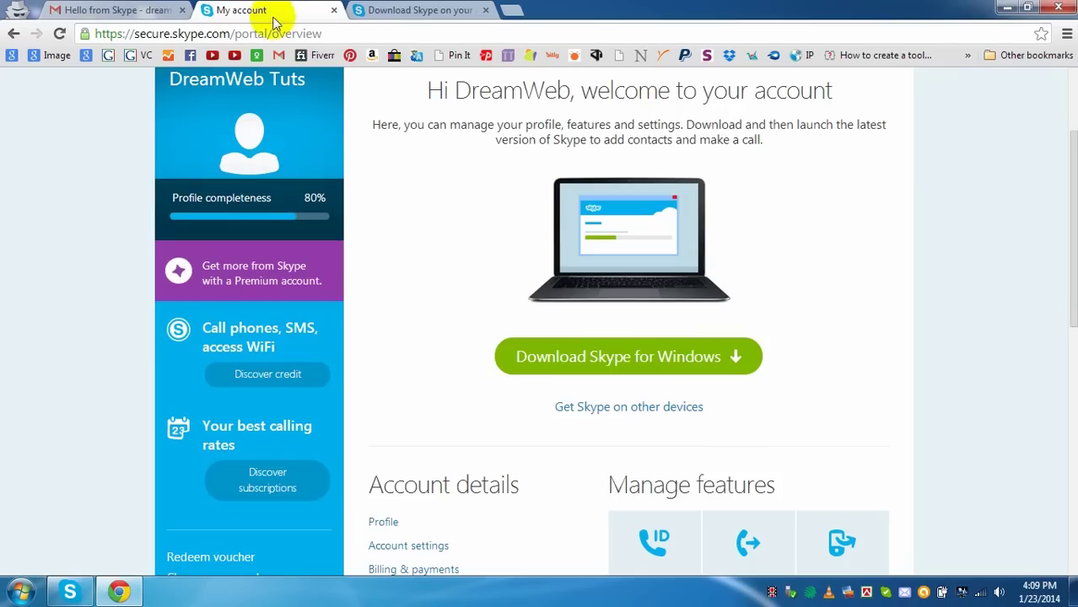
scroll(679, 392, up, 2)
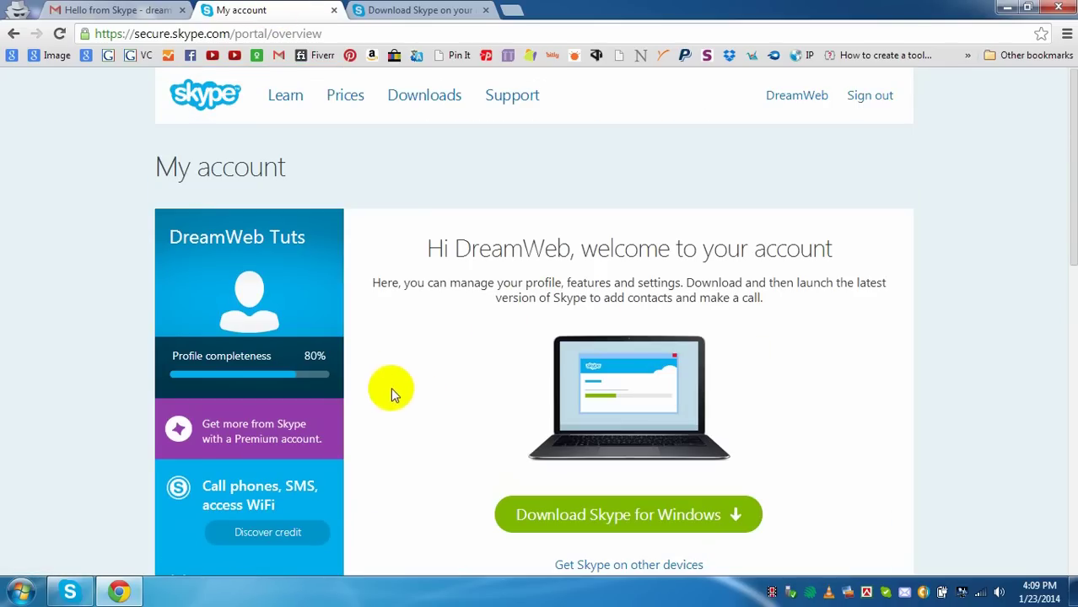
scroll(552, 405, down, 5)
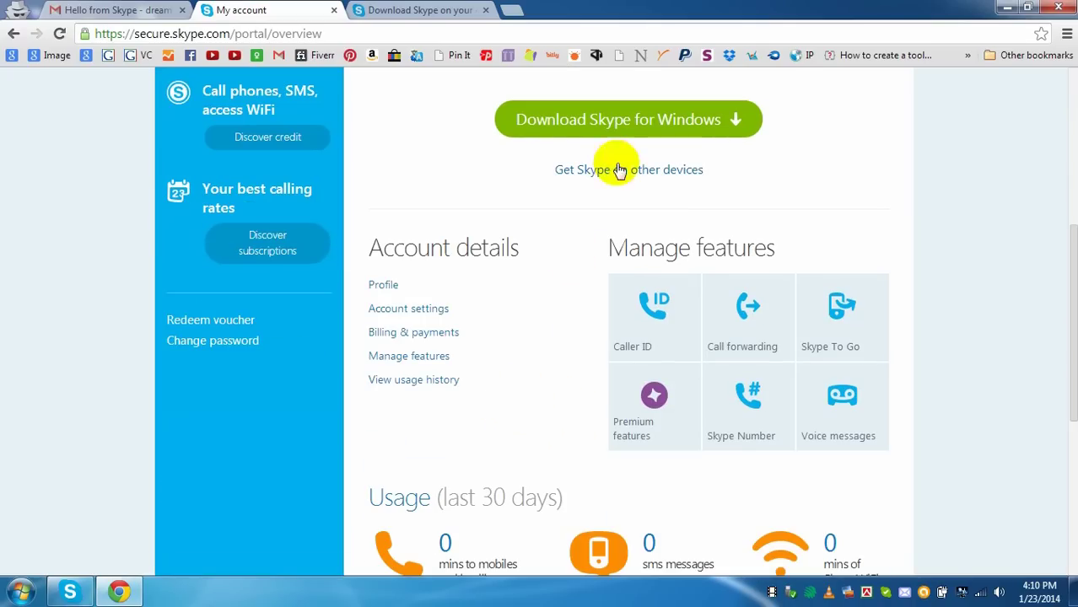
scroll(447, 334, up, 3)
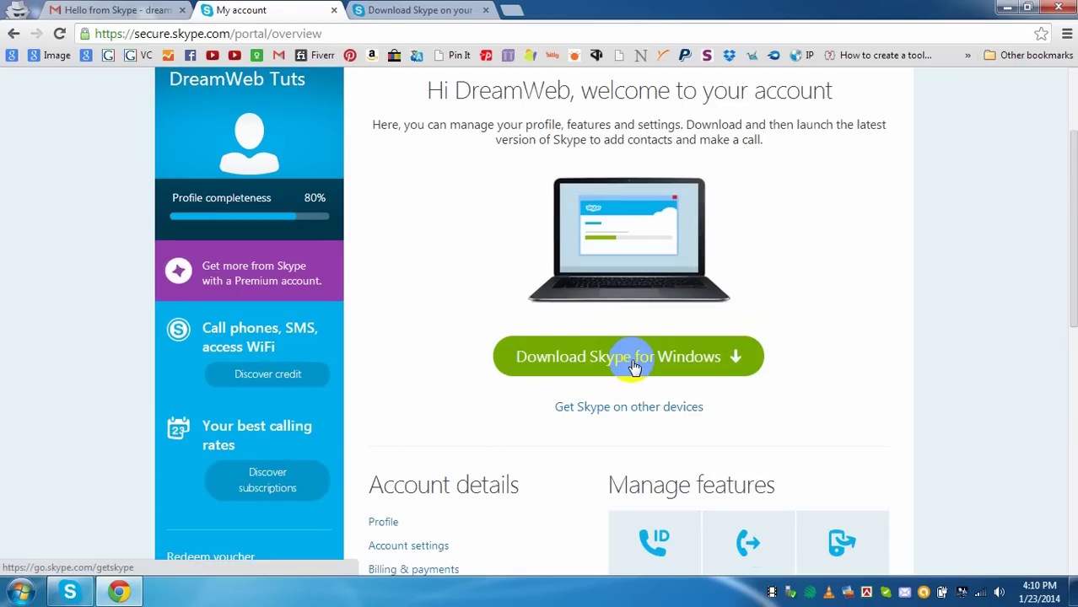
scroll(468, 477, up, 2)
scroll(518, 447, down, 3)
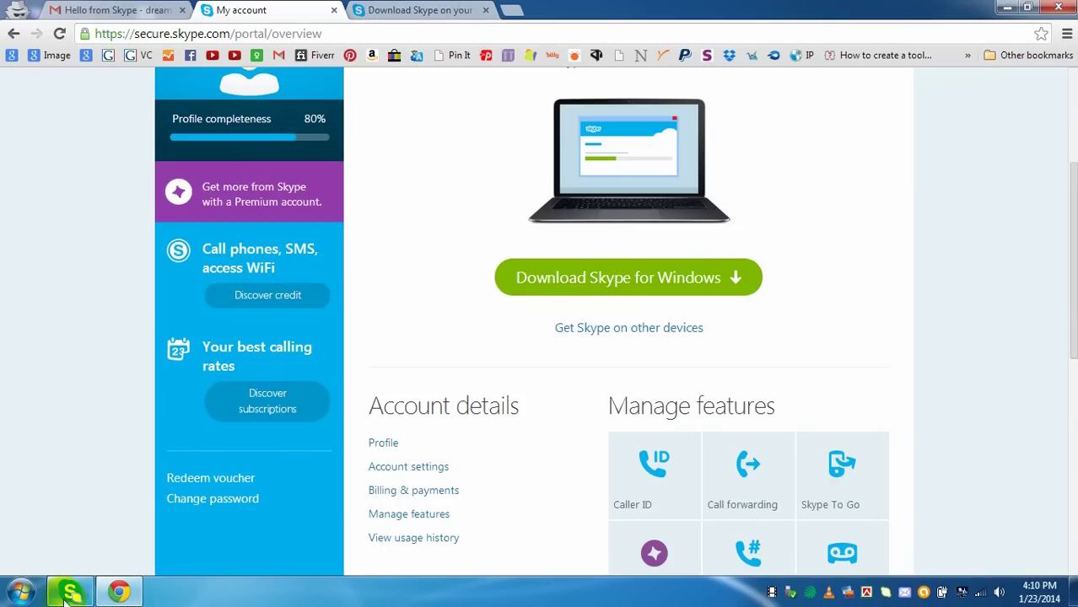
- Sign in to the Skype desktop app with the new account's Skype Name and password
mouse_move(68, 595)
click(101, 506)
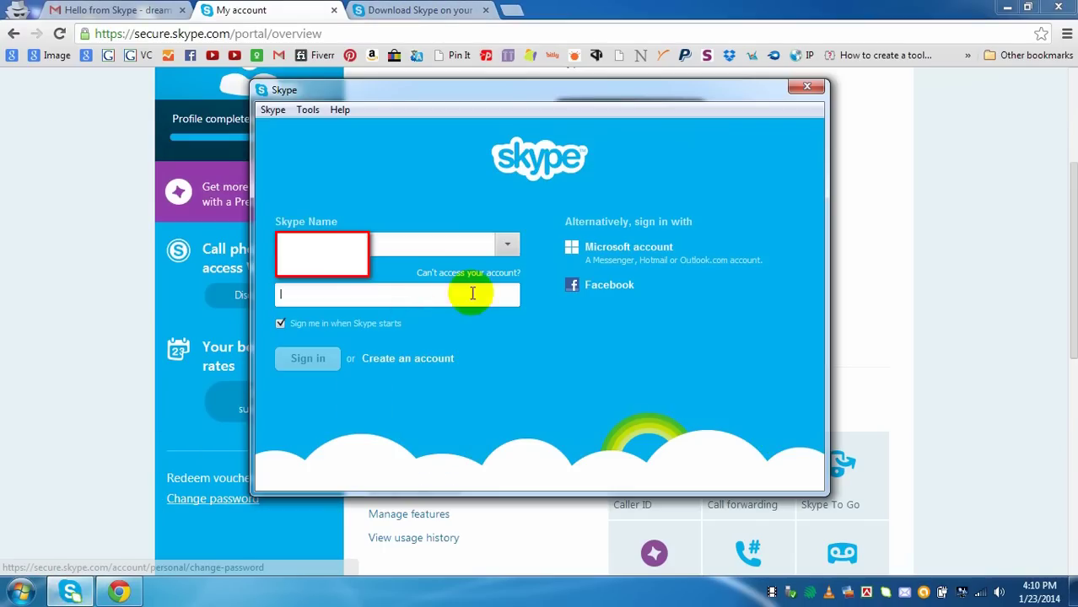
click(507, 244)
click(384, 269)
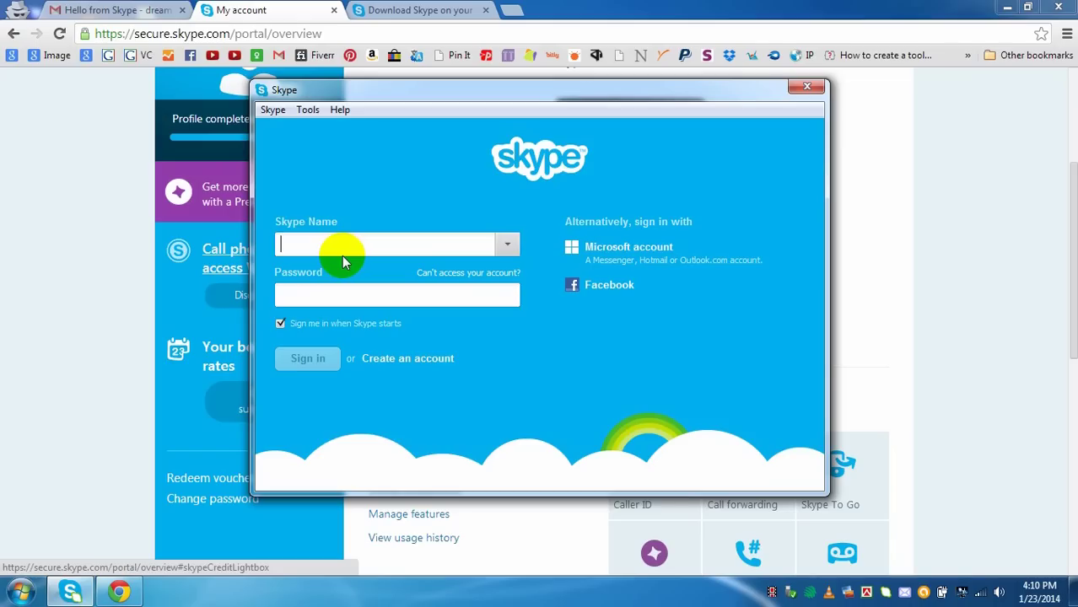
text(dreamwebtuts)
click(364, 297)
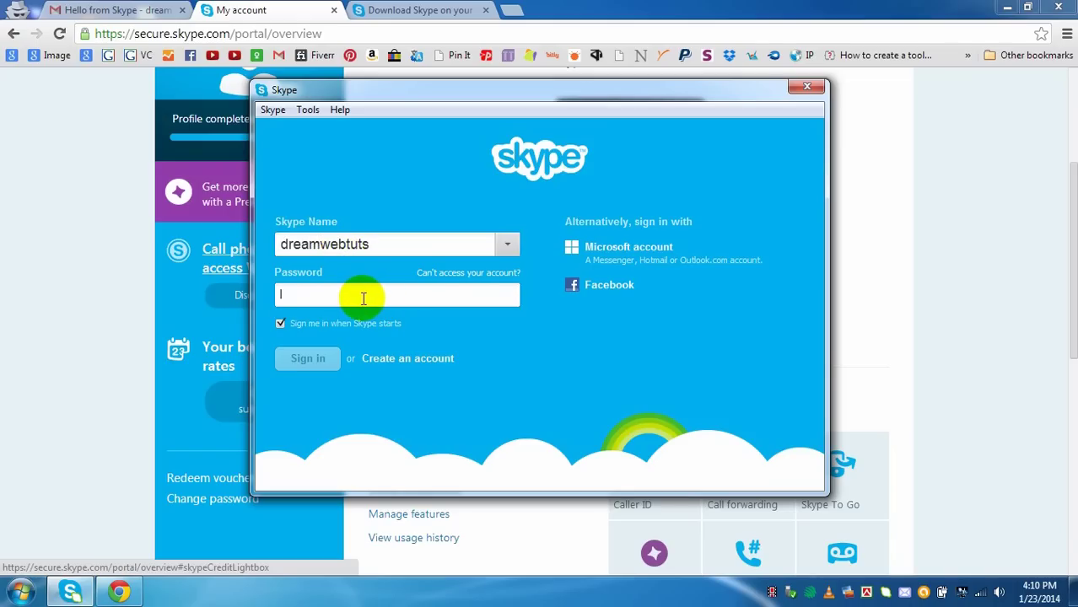
text(••••••)
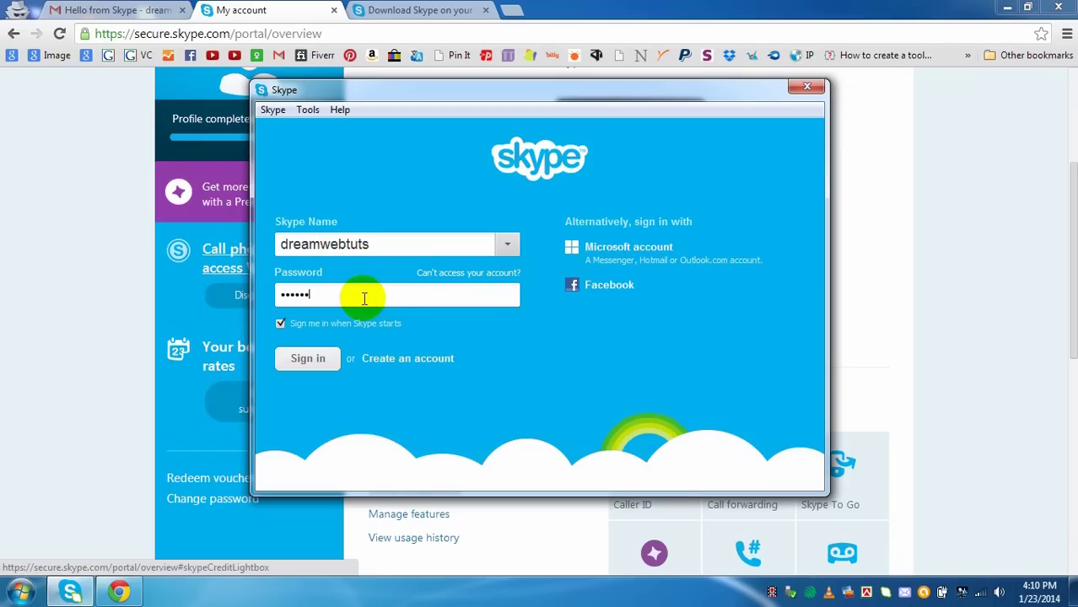
text(••••)
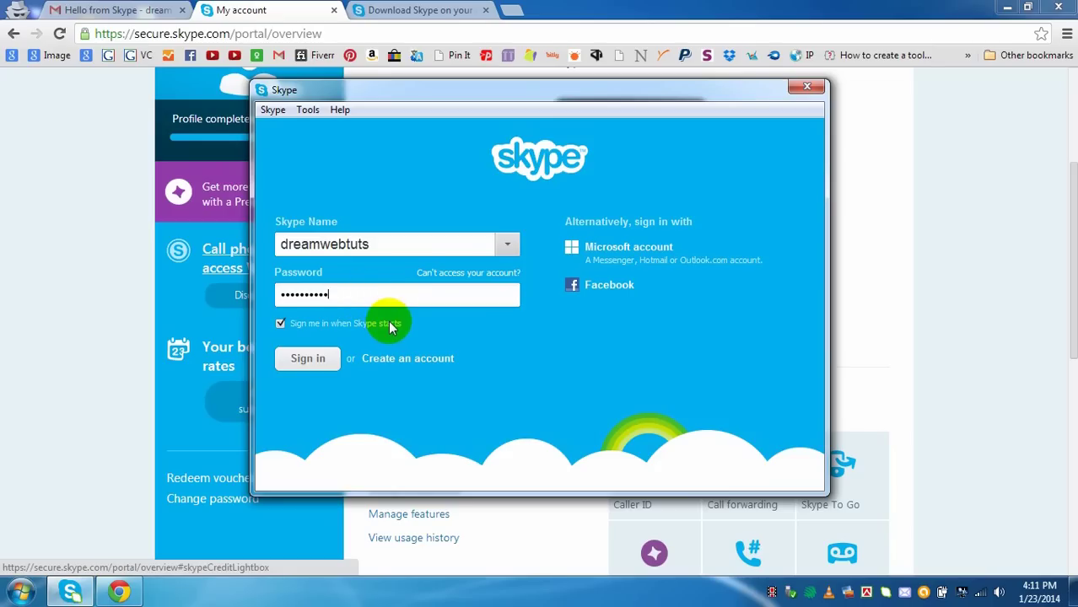
click(304, 358)
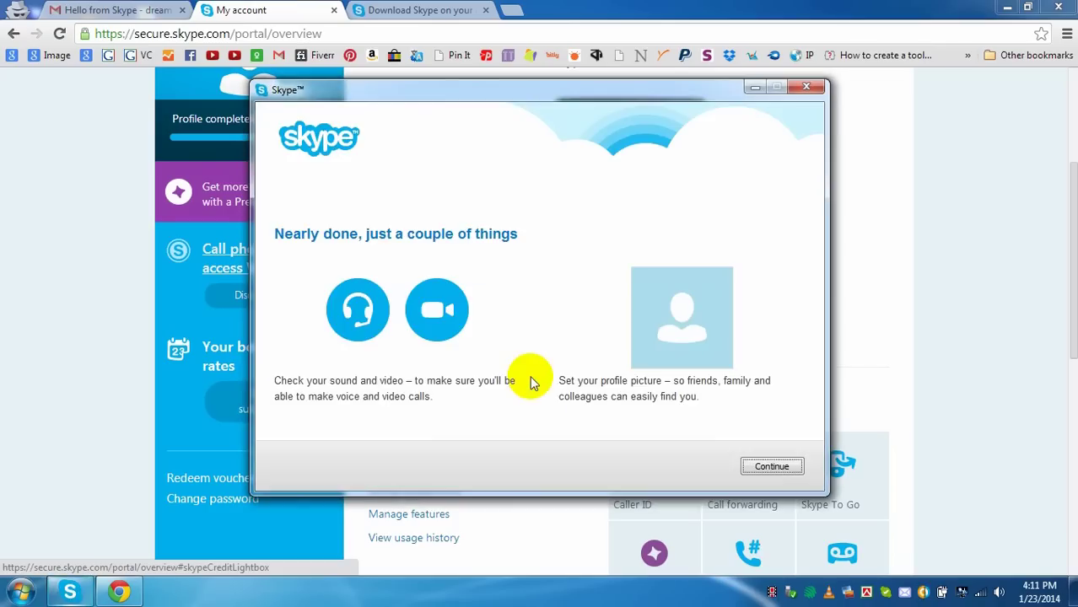
- Skip the first-run setup, dismiss the calling tip, and postpone the Skype update with 'Not now'
click(769, 467)
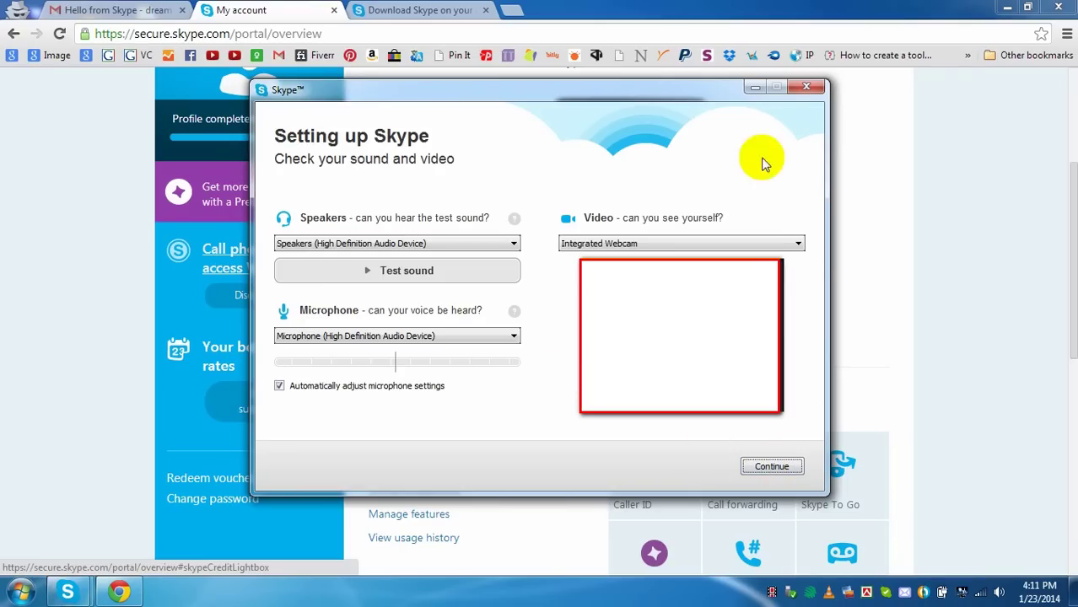
click(807, 87)
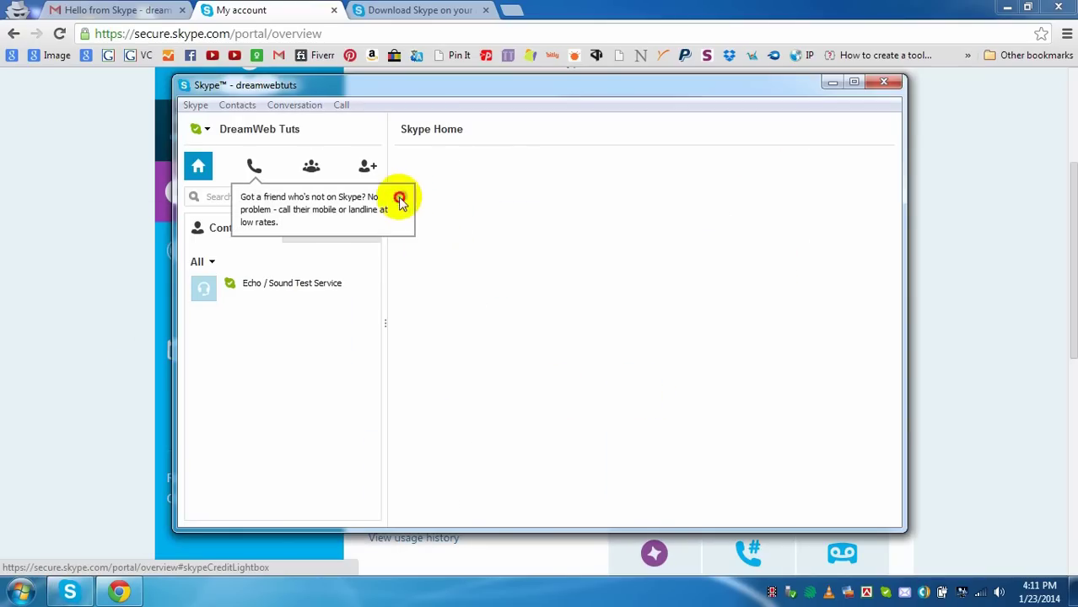
click(399, 199)
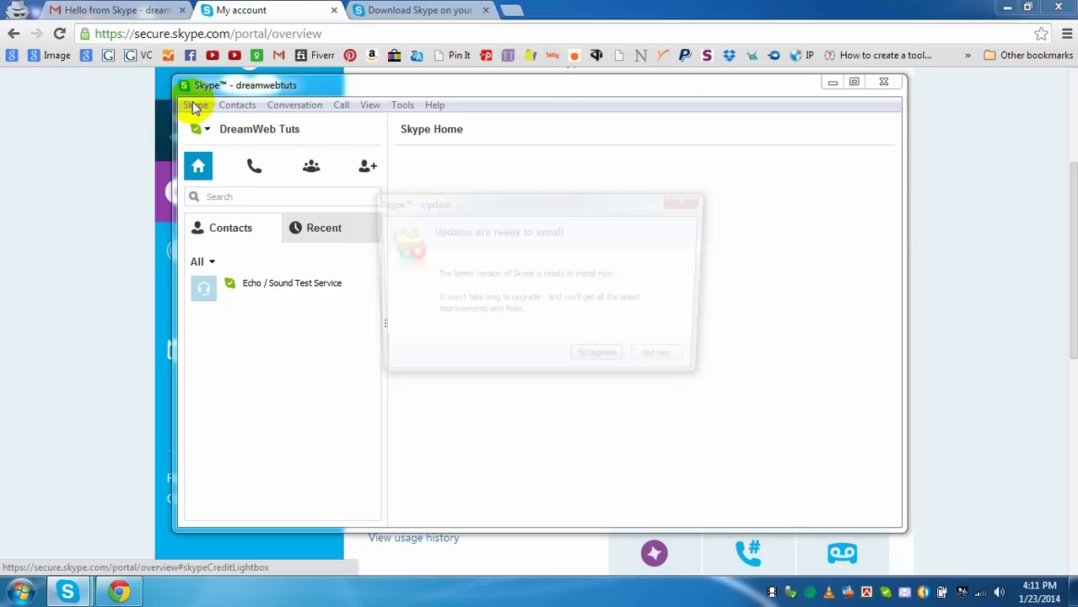
click(661, 360)
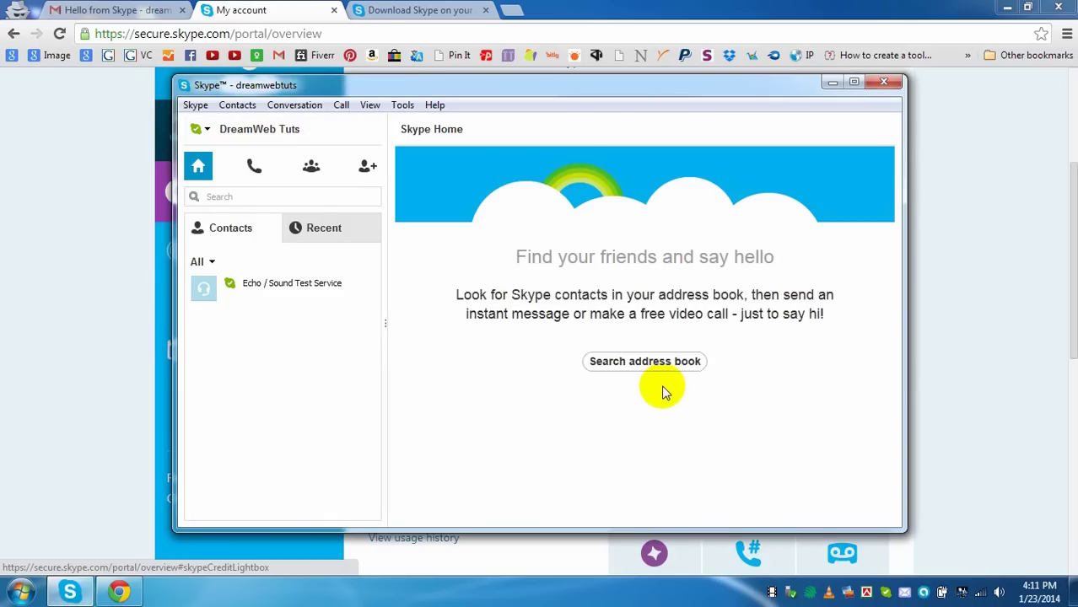
- Minimize Skype and review the My account page showing 80% profile completeness
click(831, 82)
scroll(359, 203, up, 3)
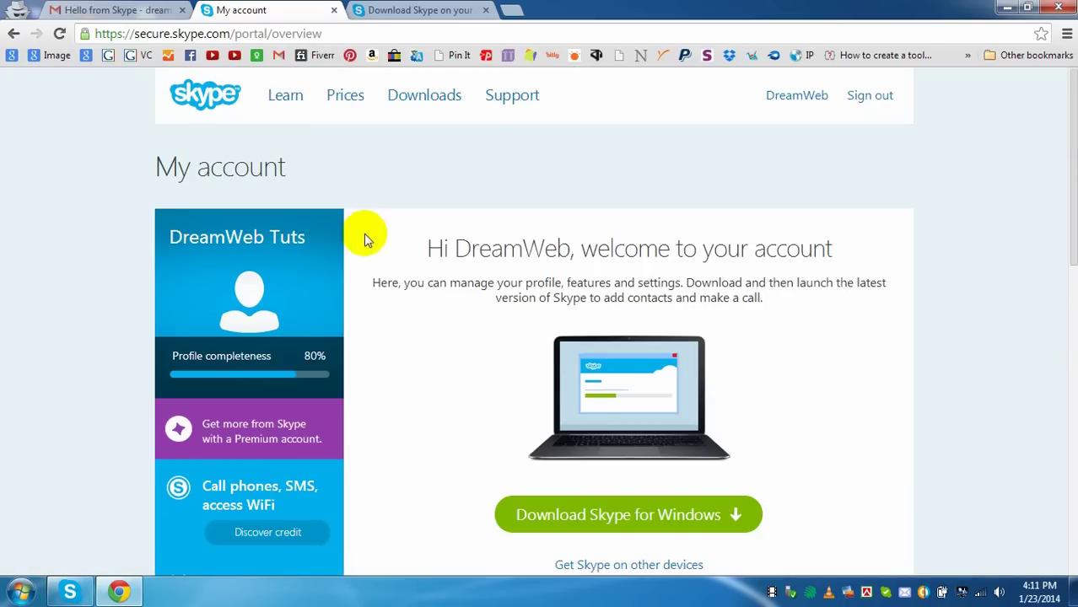
scroll(364, 236, down, 10)
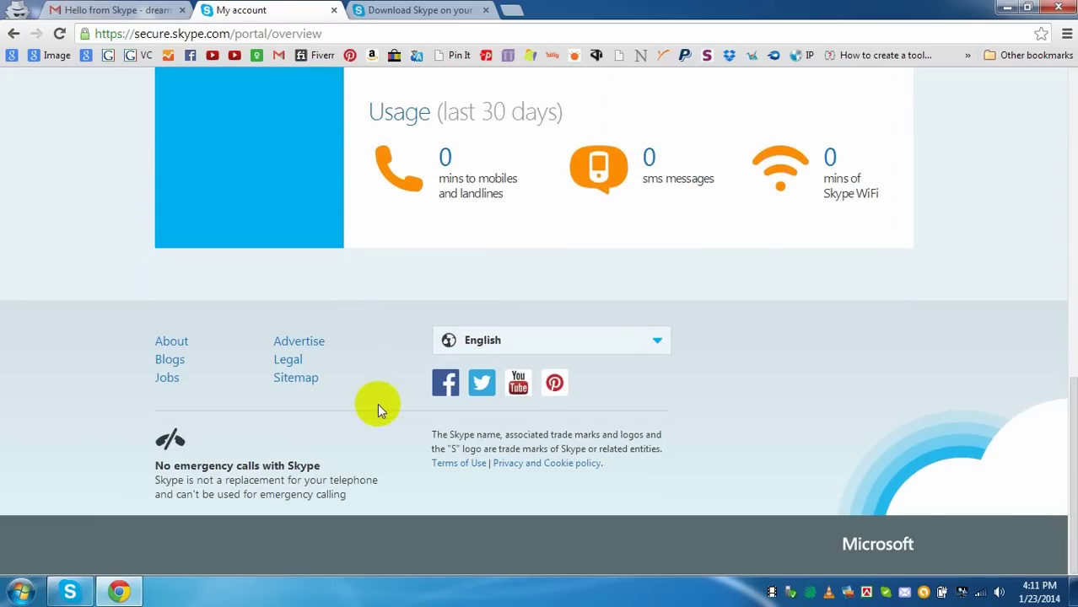
scroll(377, 403, up, 10)
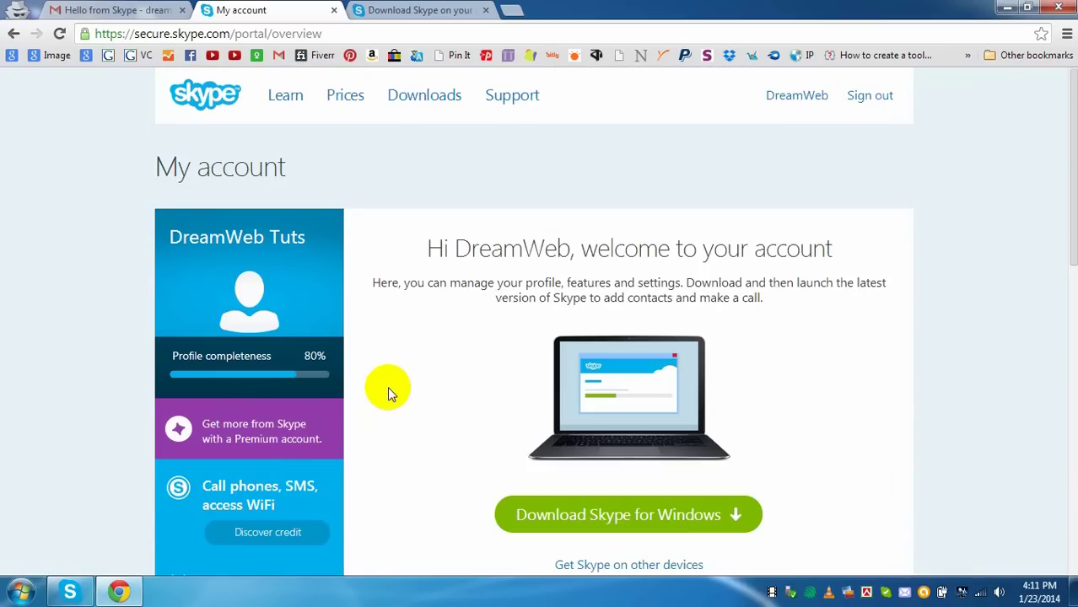